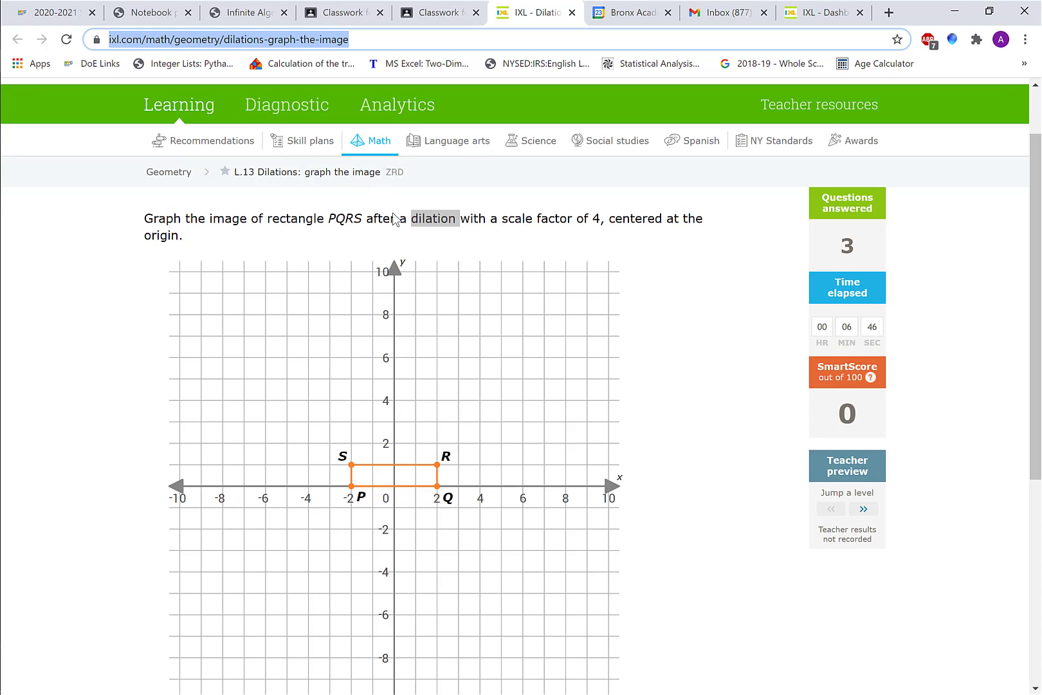
Step: Highlight the phrase "centered at the origin." in the dilation question
scroll(412, 239, "down", 2)
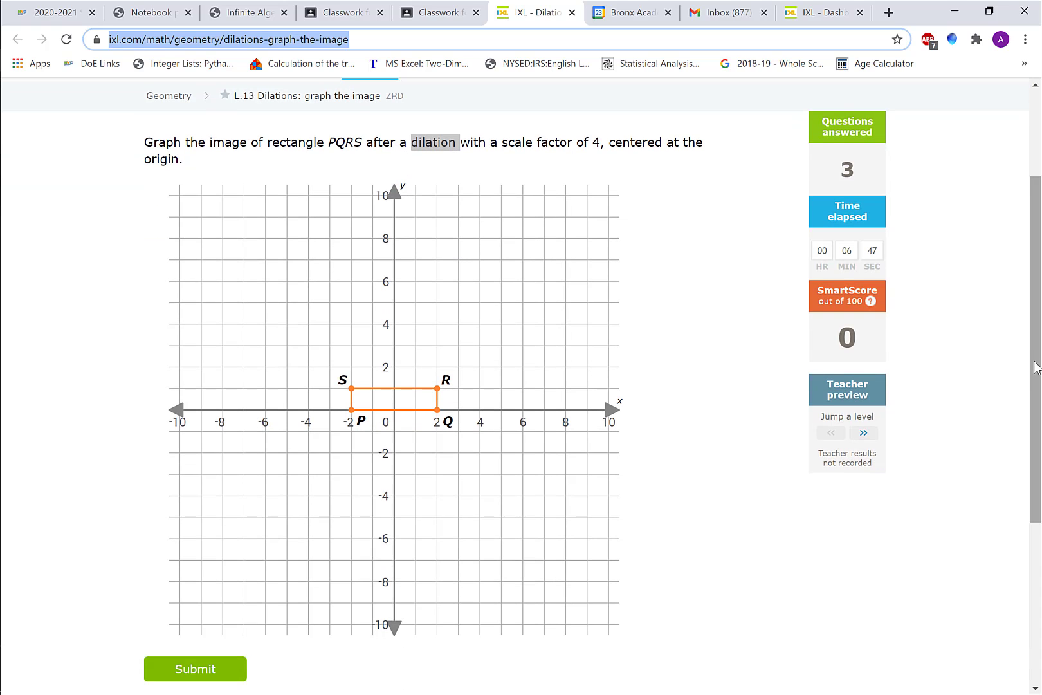
left_click_drag(1036, 367, 1034, 389)
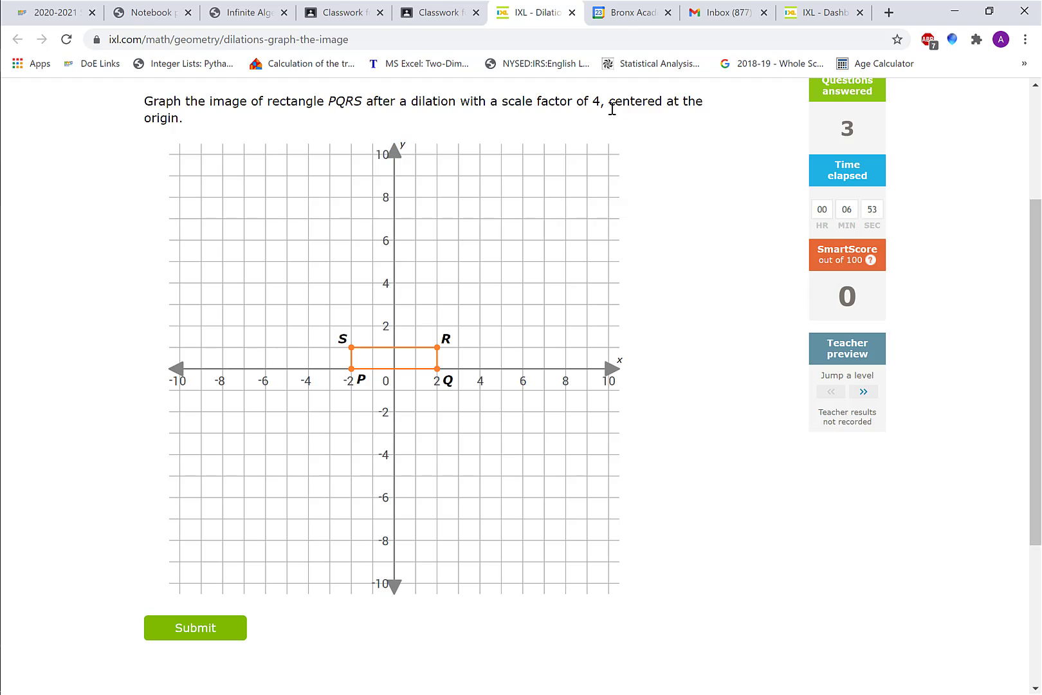
left_click_drag(609, 103, 615, 121)
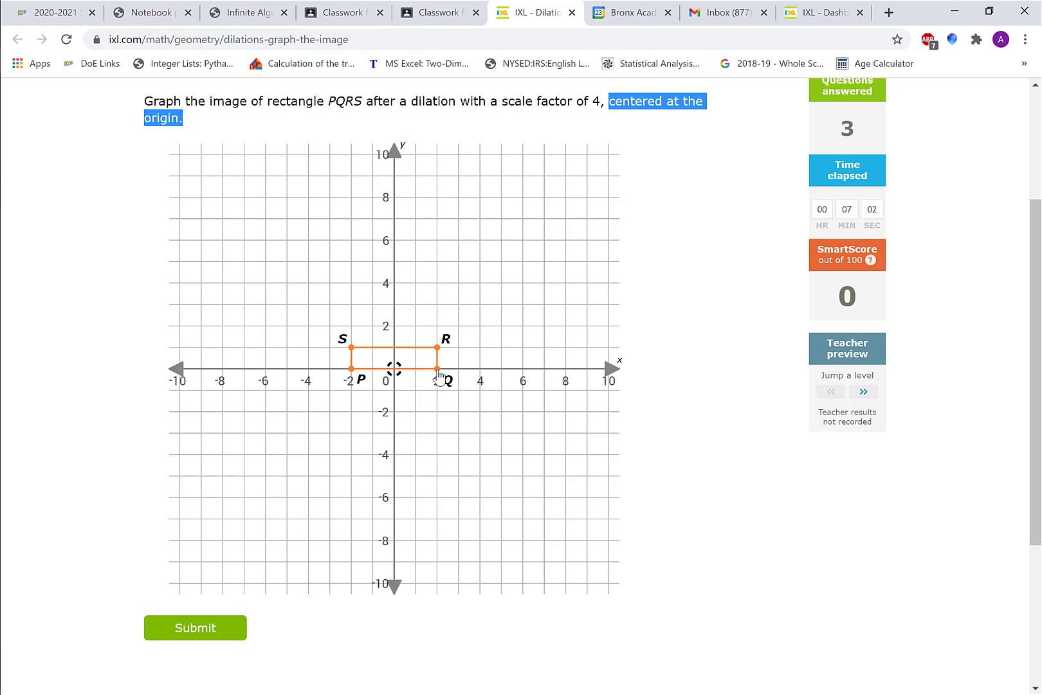
Step: Clear the old annotation lines with the page drawing tool and underline "of 4" in the question with a red line
left_click(952, 40)
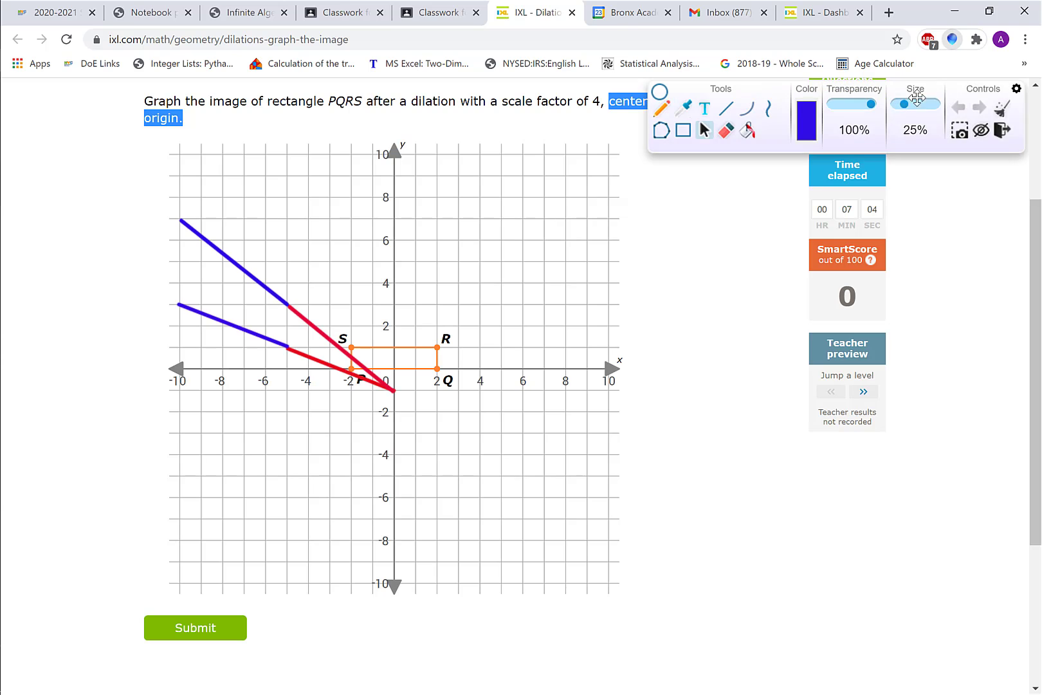
left_click(1003, 114)
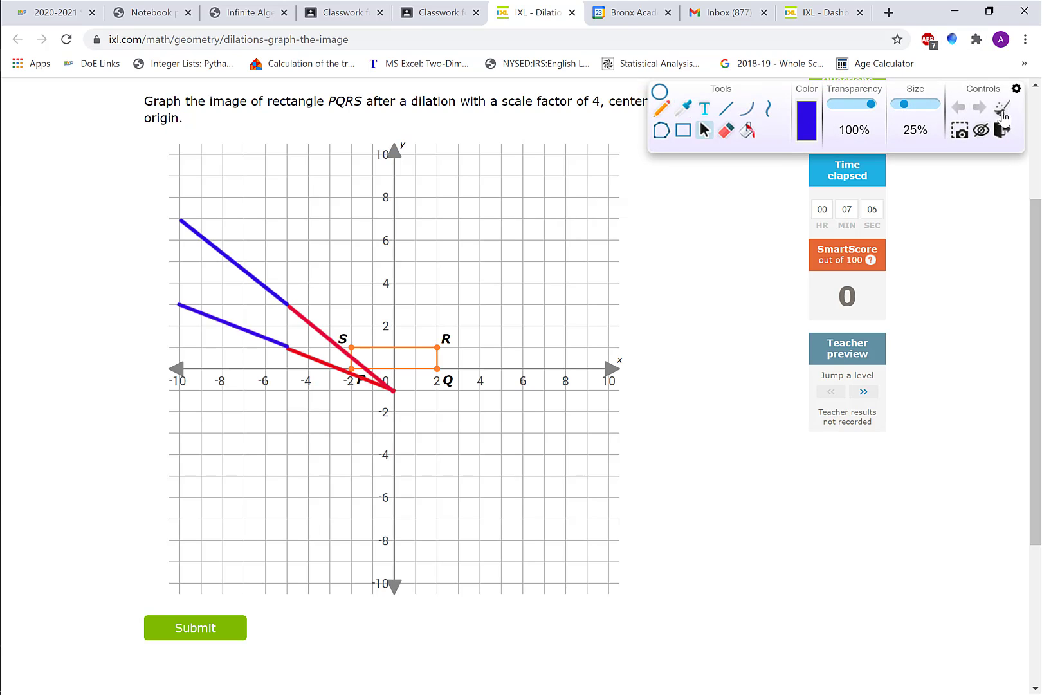
left_click(804, 132)
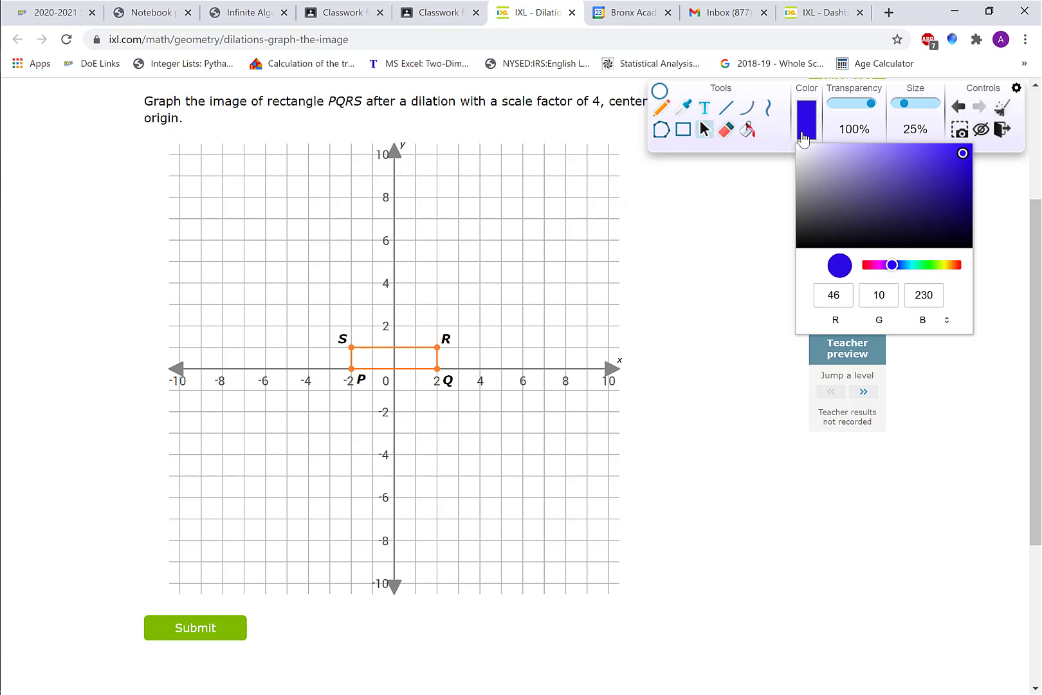
left_click(864, 265)
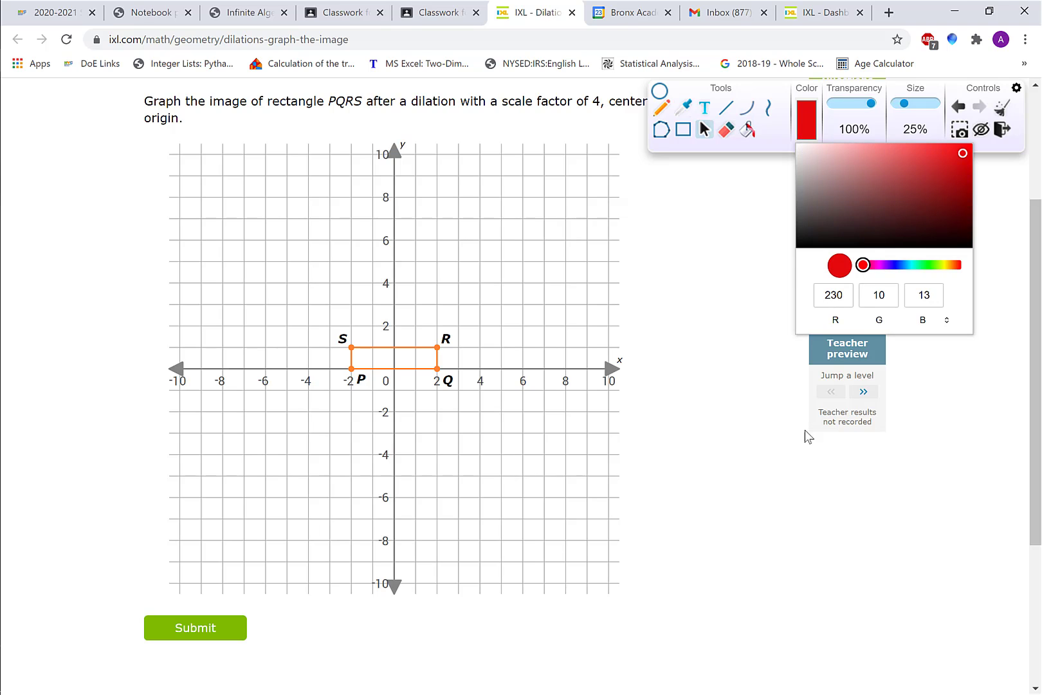
left_click(726, 108)
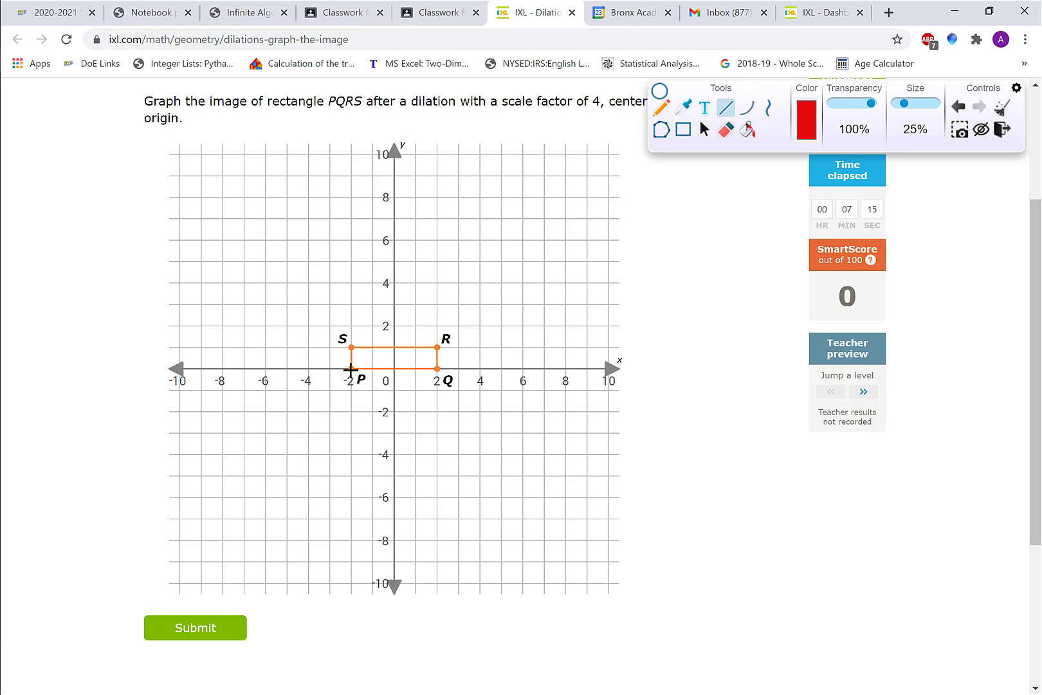
left_click_drag(568, 110, 599, 110)
Step: Draw a red line from the origin to P and a blue line continuing from P to (-4, 0)
left_click_drag(394, 368, 351, 368)
left_click(807, 122)
left_click(895, 265)
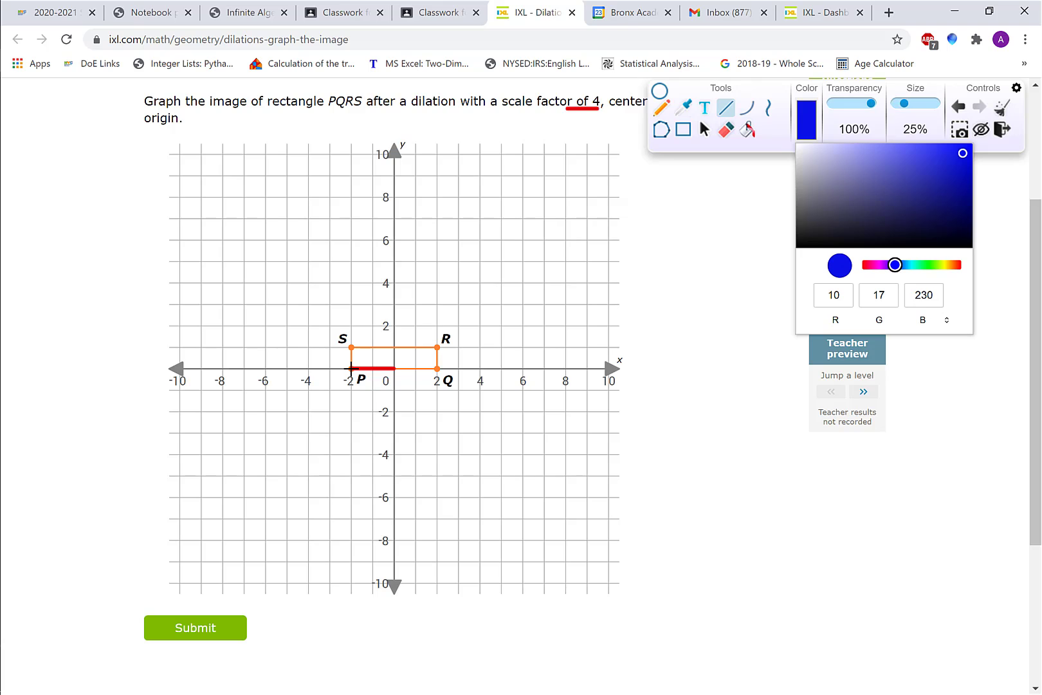
left_click_drag(350, 368, 307, 368)
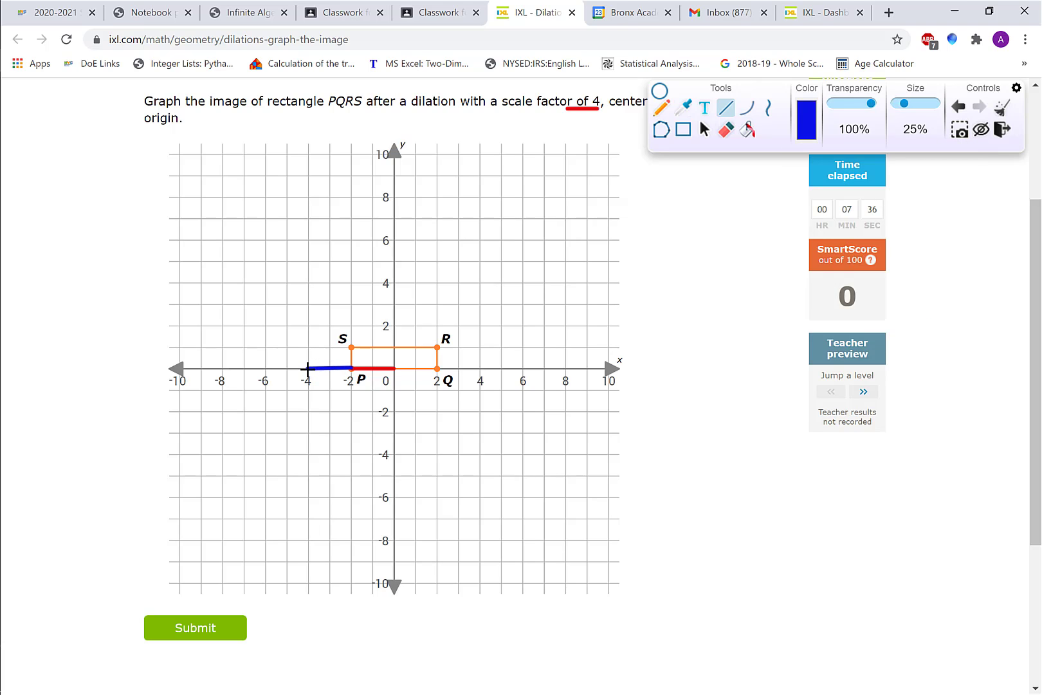
Step: Extend the line along the x-axis with a cyan segment to (-6, 0) and a green segment to (-8, 0)
left_click(812, 123)
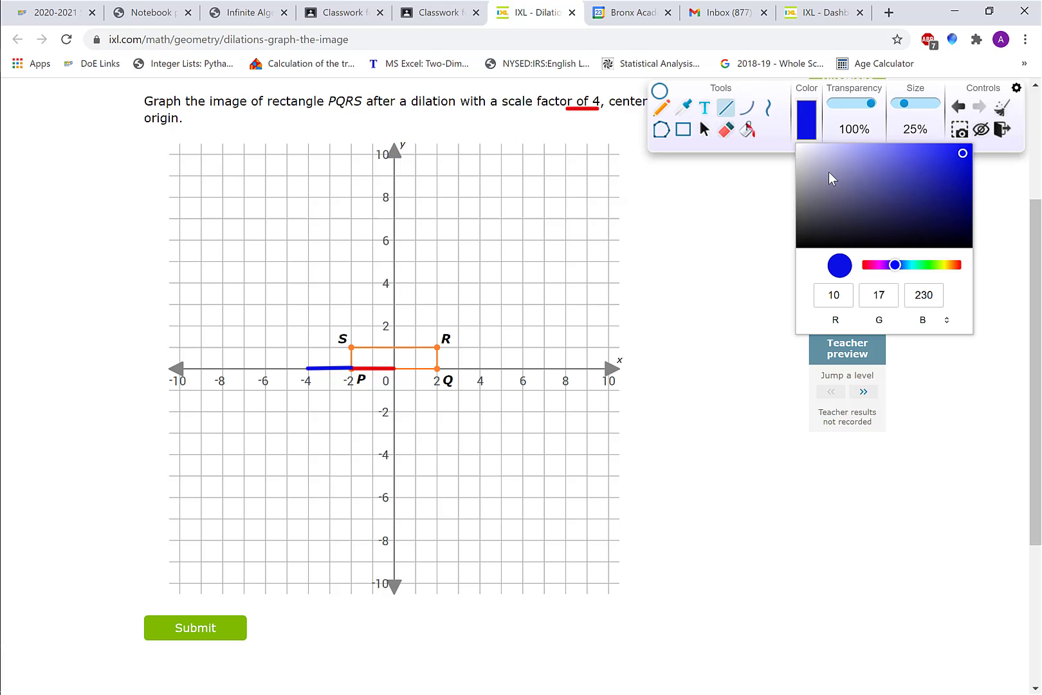
left_click(912, 266)
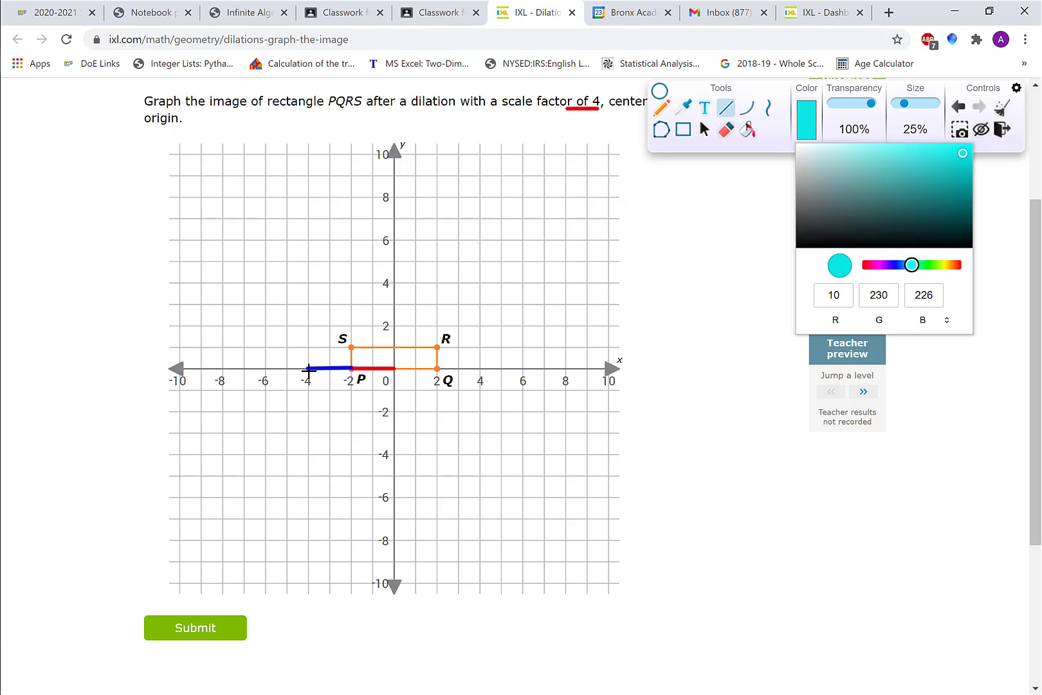
left_click_drag(309, 370, 267, 369)
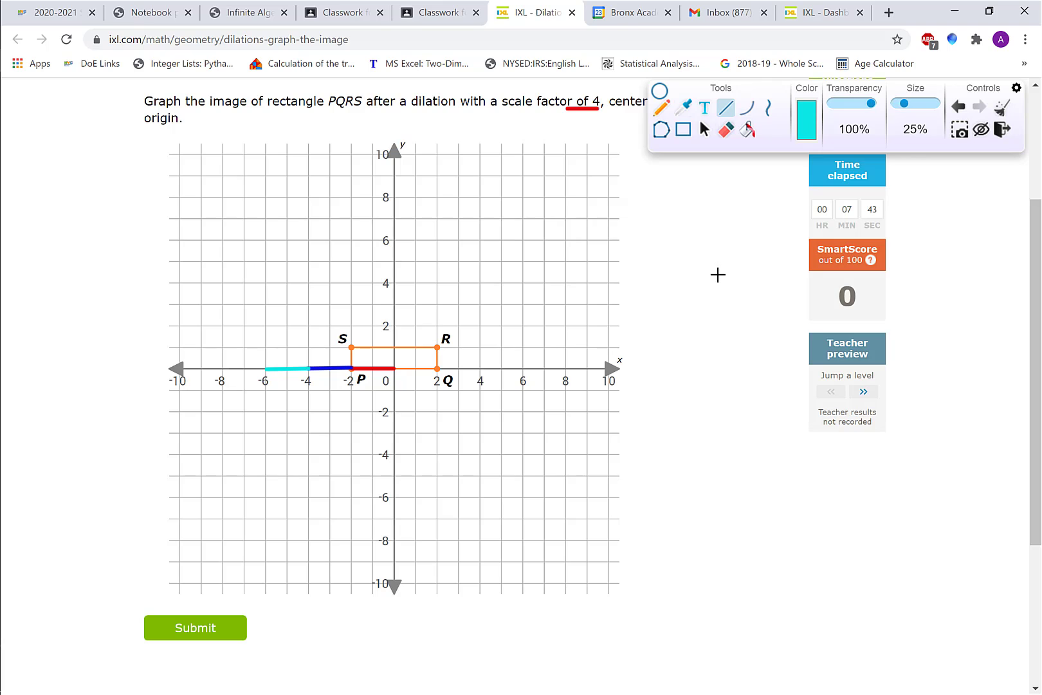
left_click(807, 132)
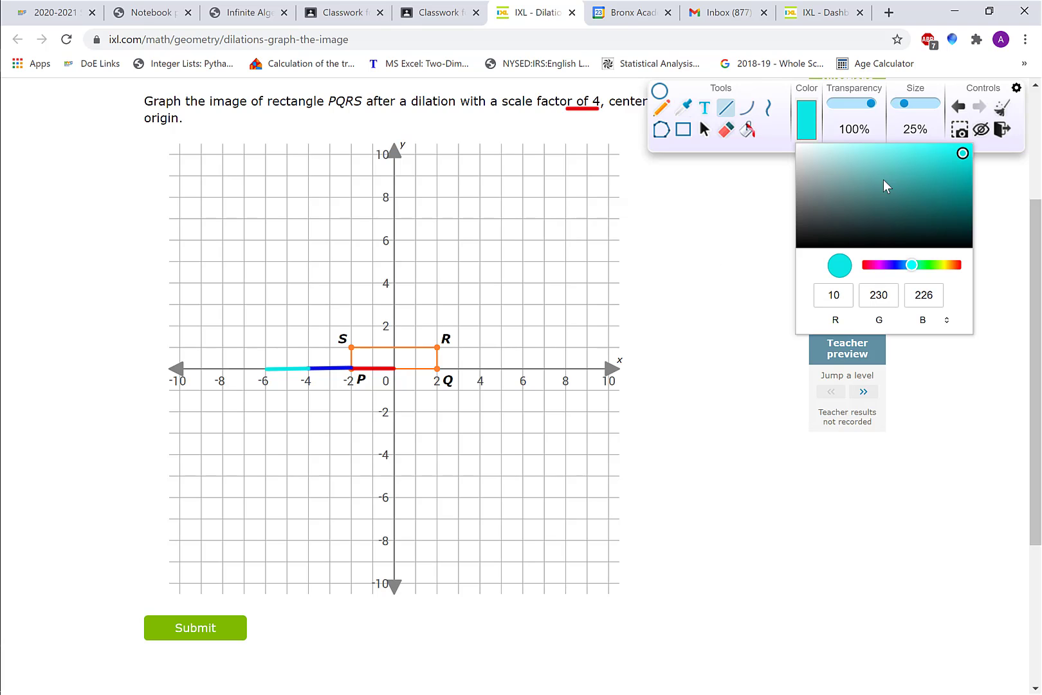
left_click(928, 264)
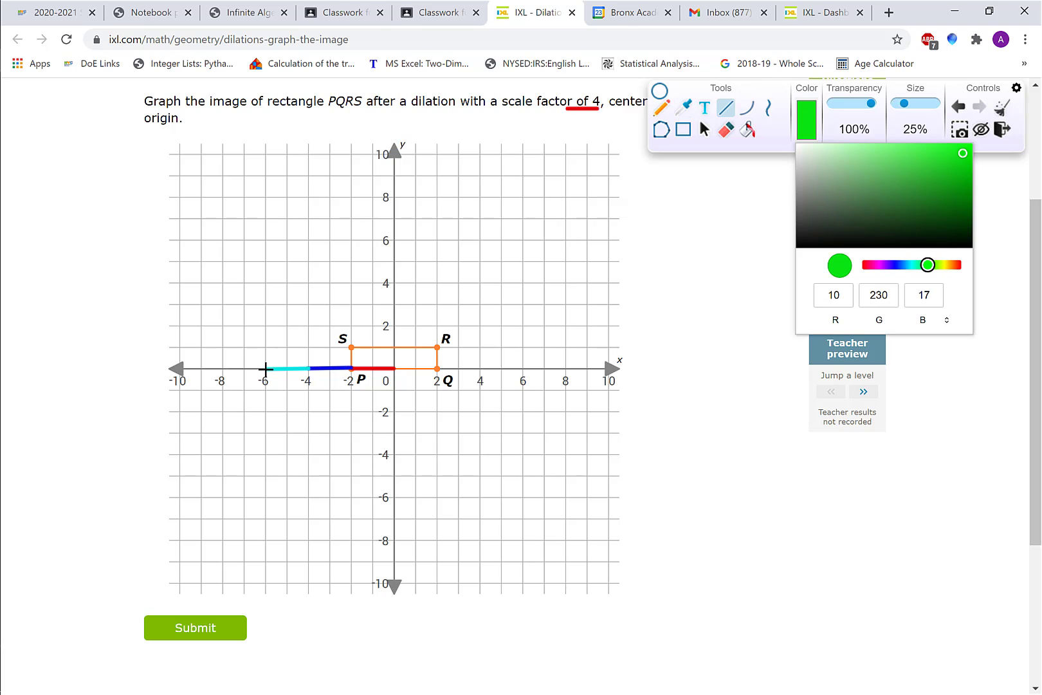
left_click_drag(266, 368, 223, 369)
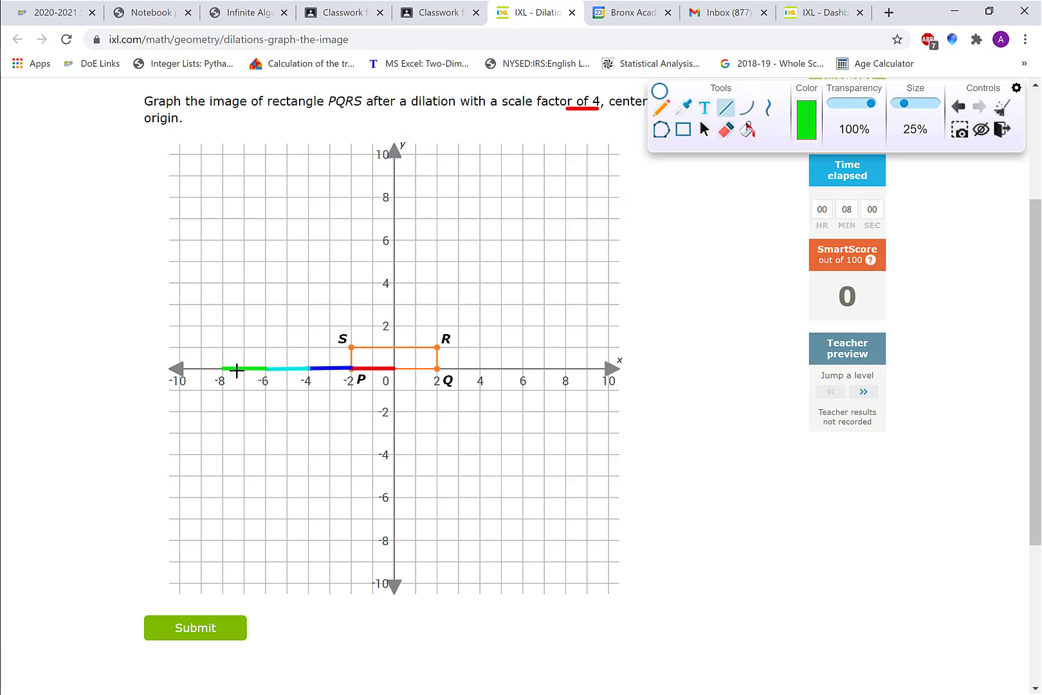
Step: Draw a red line from the origin to S and a blue line continuing from S to about (-4, 2)
left_click(805, 121)
left_click(866, 267)
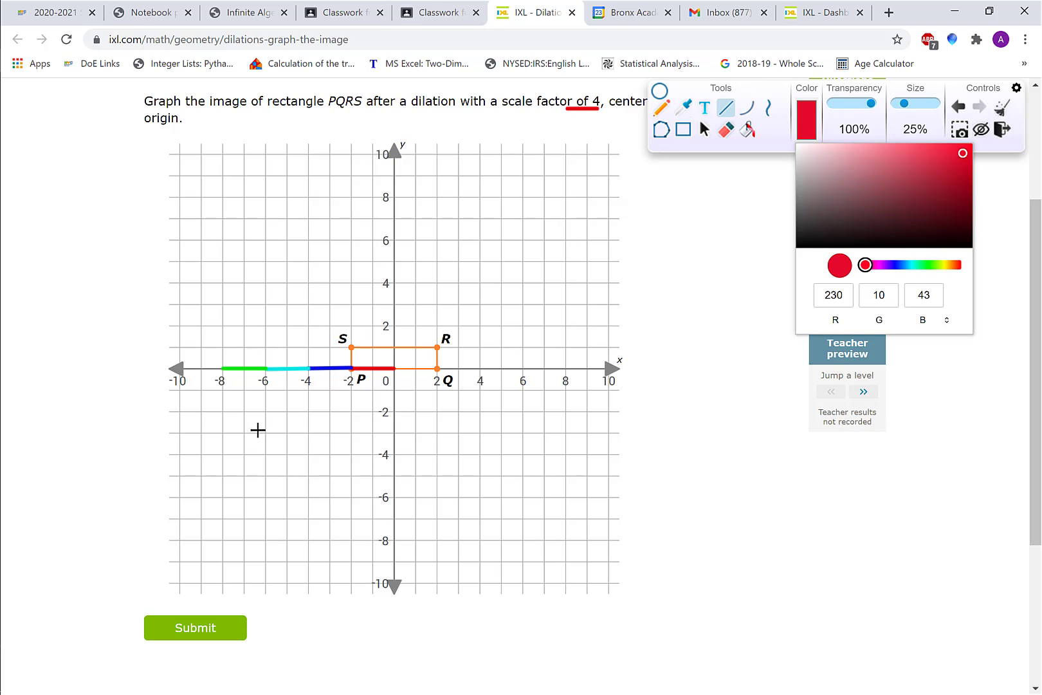
left_click(394, 368)
mouse_move(394, 368)
left_mouse_down()
mouse_move(393, 346)
mouse_move(352, 347)
left_mouse_up()
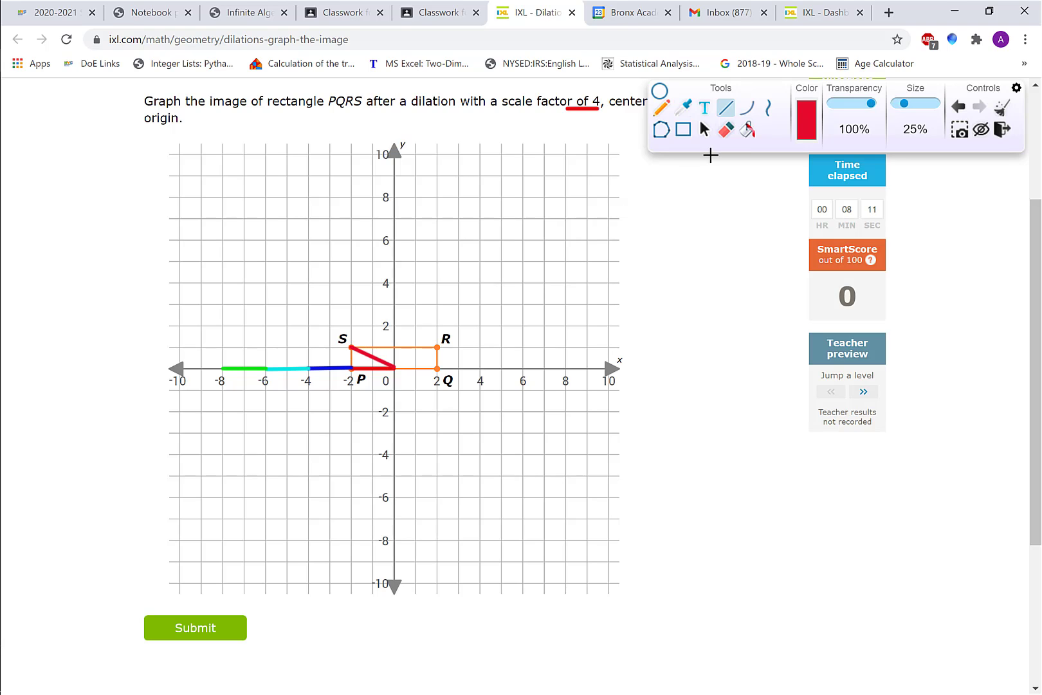
left_click(807, 133)
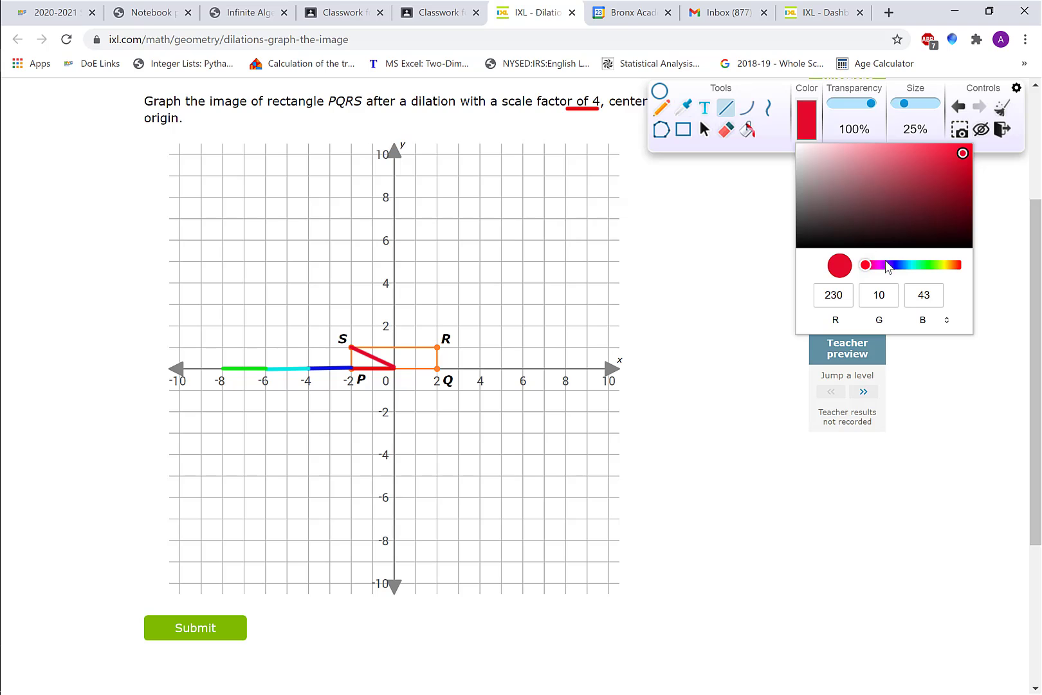
left_click(894, 265)
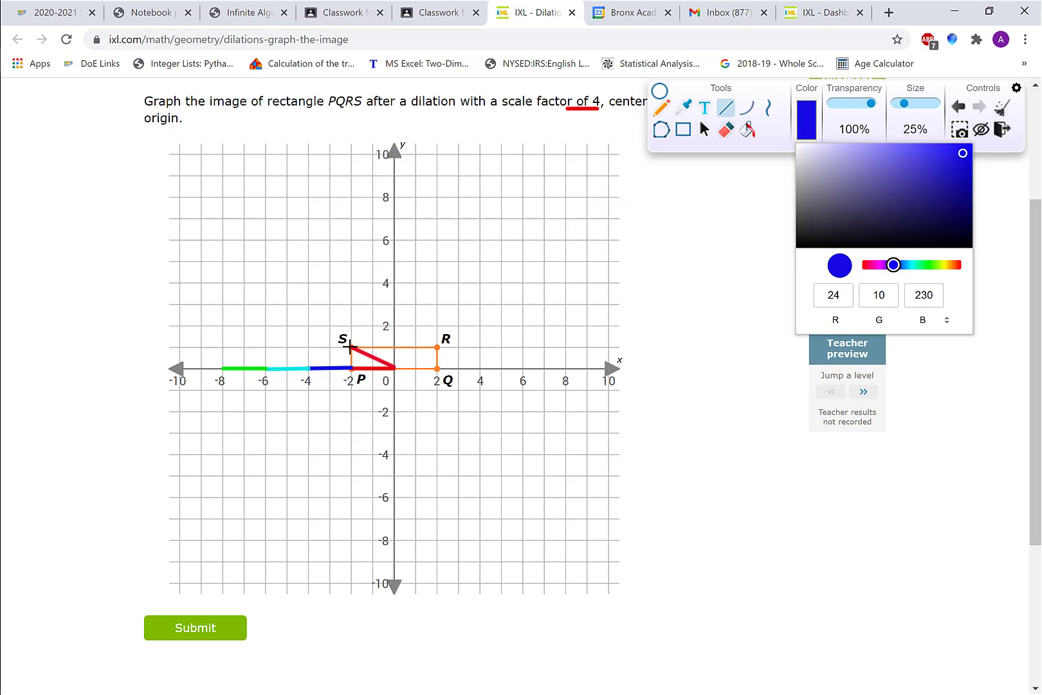
mouse_move(350, 348)
left_mouse_down()
mouse_move(350, 331)
mouse_move(311, 328)
left_mouse_up()
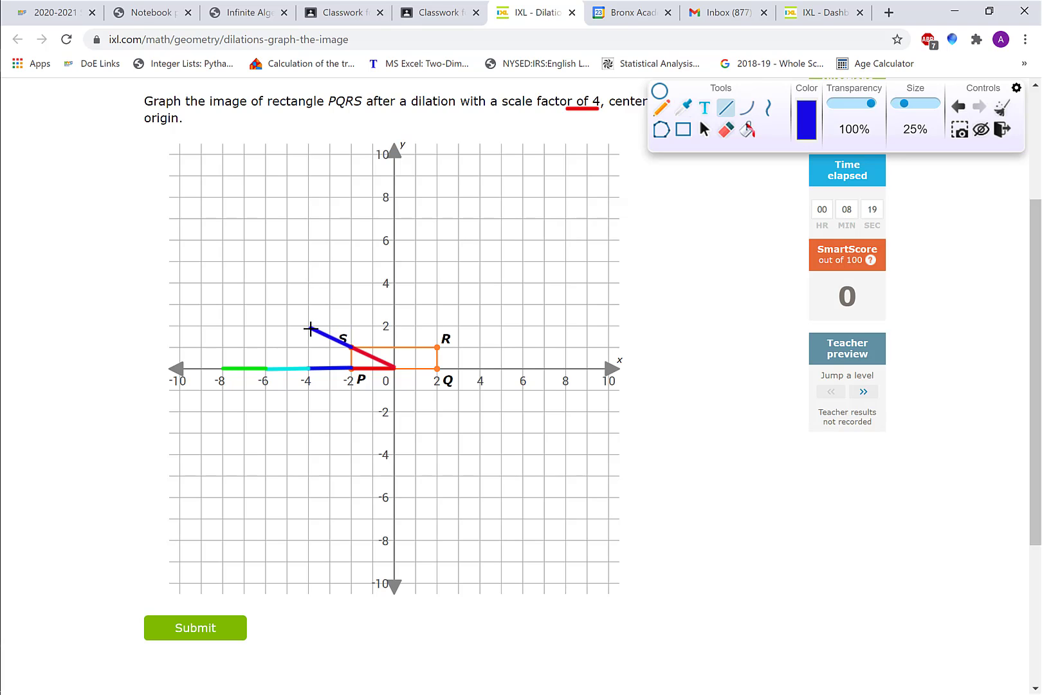
Step: Extend the diagonal line through S with a cyan segment to about (-6, 3) and a green segment to about (-8, 4)
left_click(807, 126)
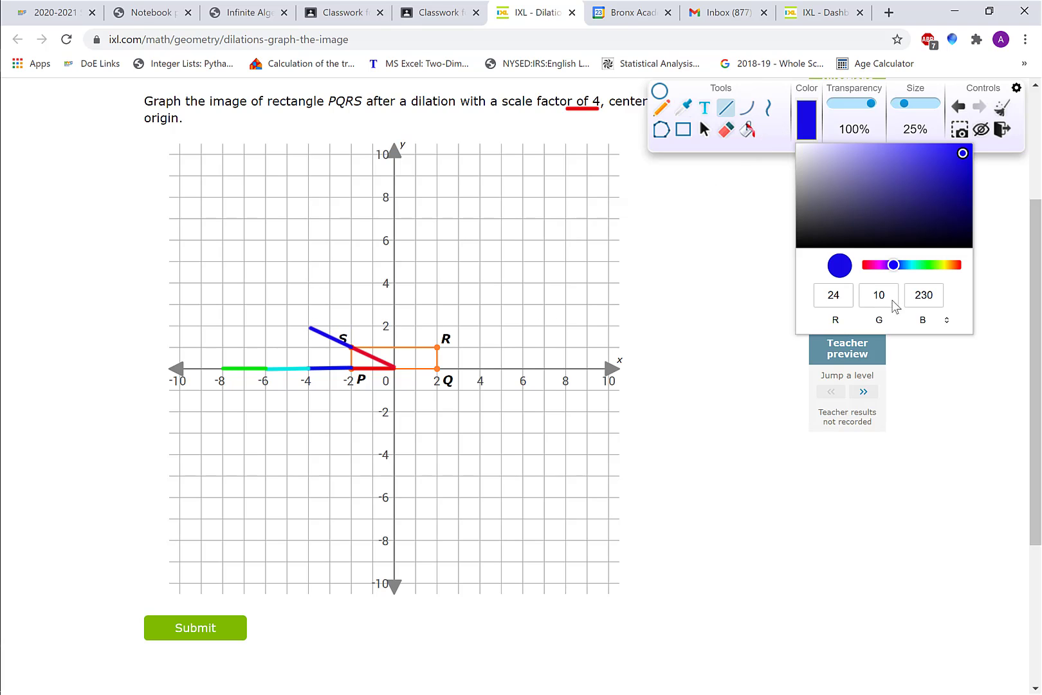
left_click(912, 265)
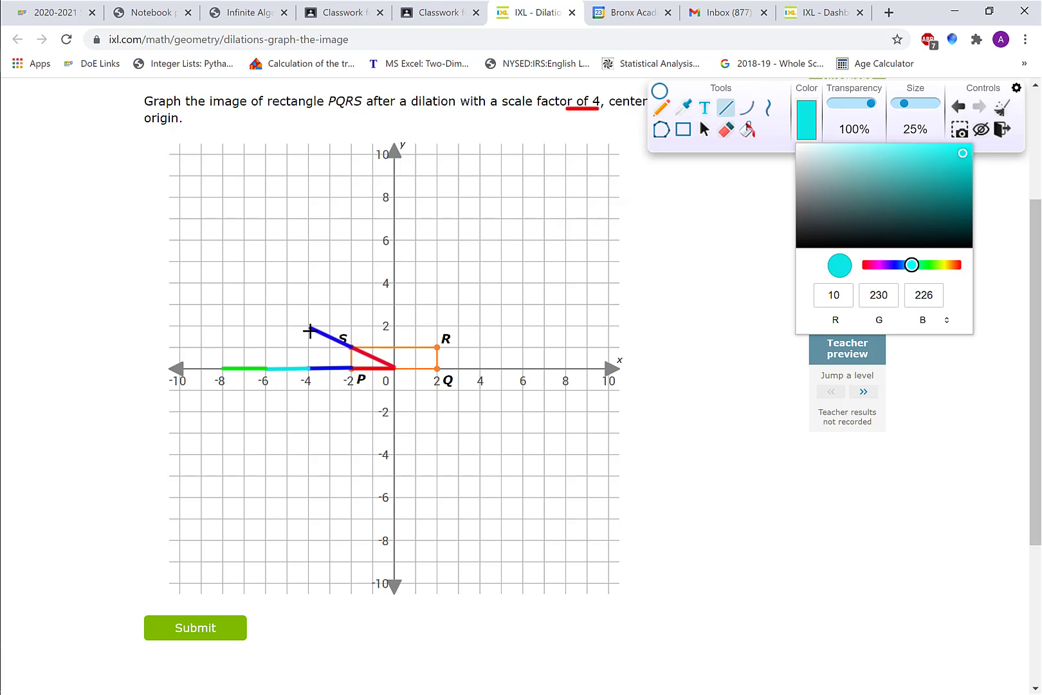
mouse_move(310, 328)
left_mouse_down()
mouse_move(310, 304)
mouse_move(267, 304)
left_mouse_up()
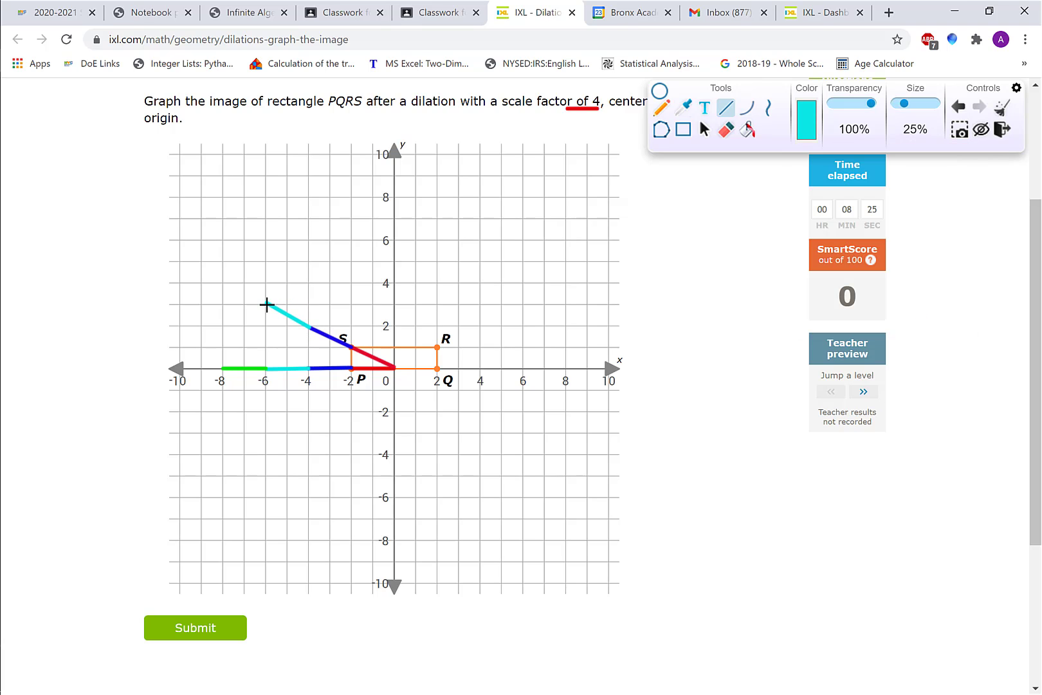
left_click(807, 122)
left_click(937, 265)
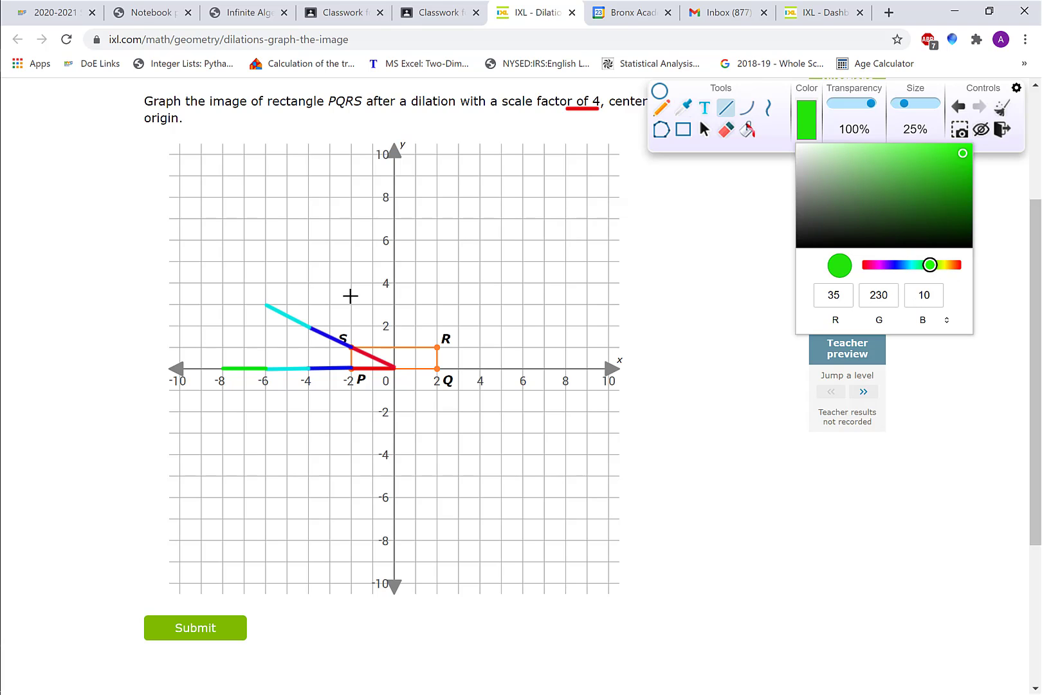
mouse_move(265, 303)
left_mouse_down()
mouse_move(264, 287)
mouse_move(225, 284)
left_mouse_up()
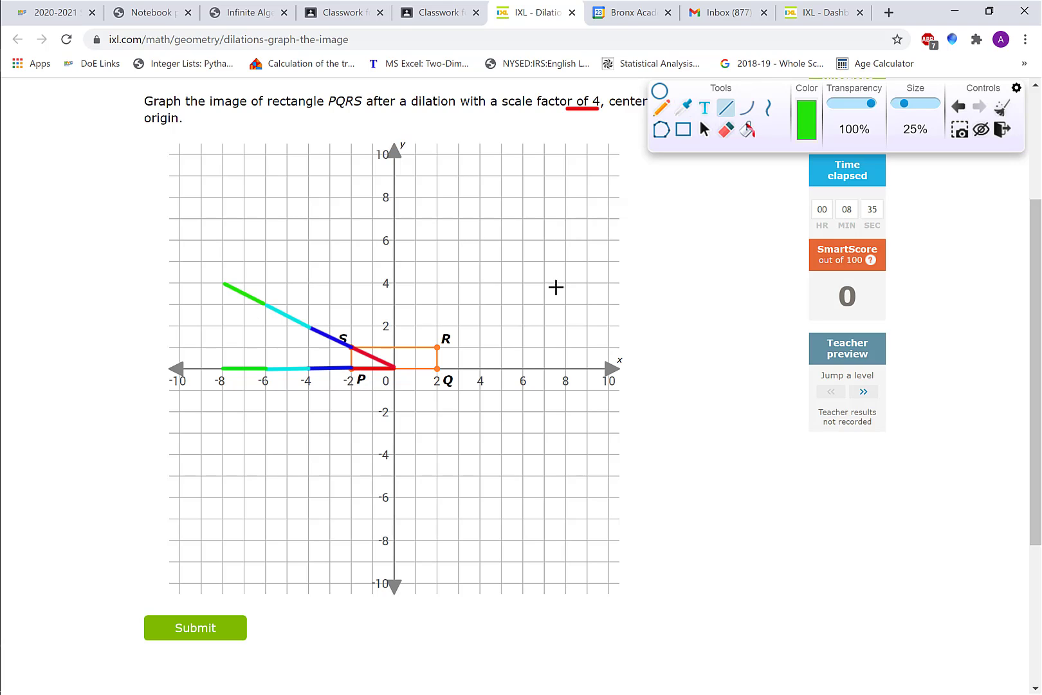
Step: Switch from line drawing to pointer mode and plot the dilated rectangle with vertices (-8, 0), (-8, 4), (8, 4) and (8, 0)
left_click(703, 131)
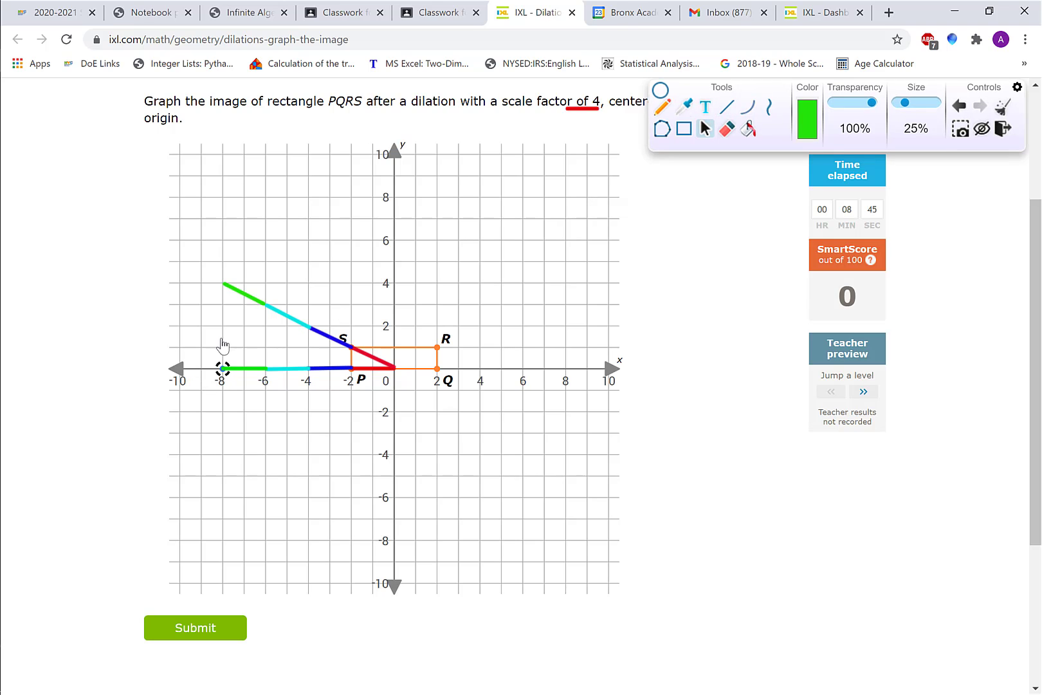
left_click(222, 369)
left_click(222, 284)
left_click(223, 284)
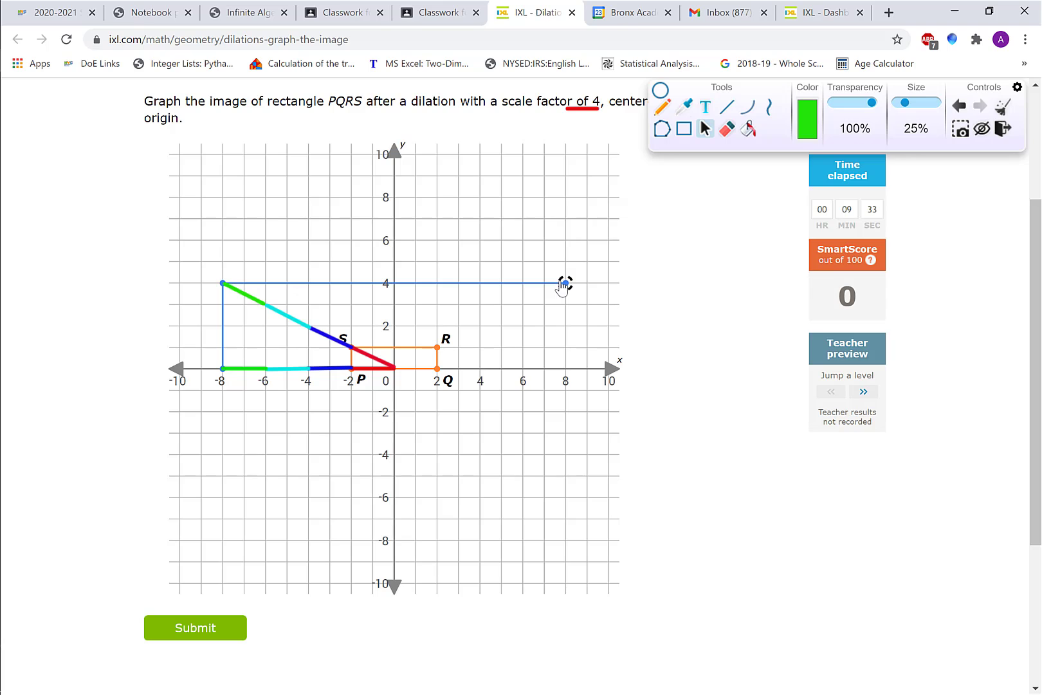
left_click(566, 369)
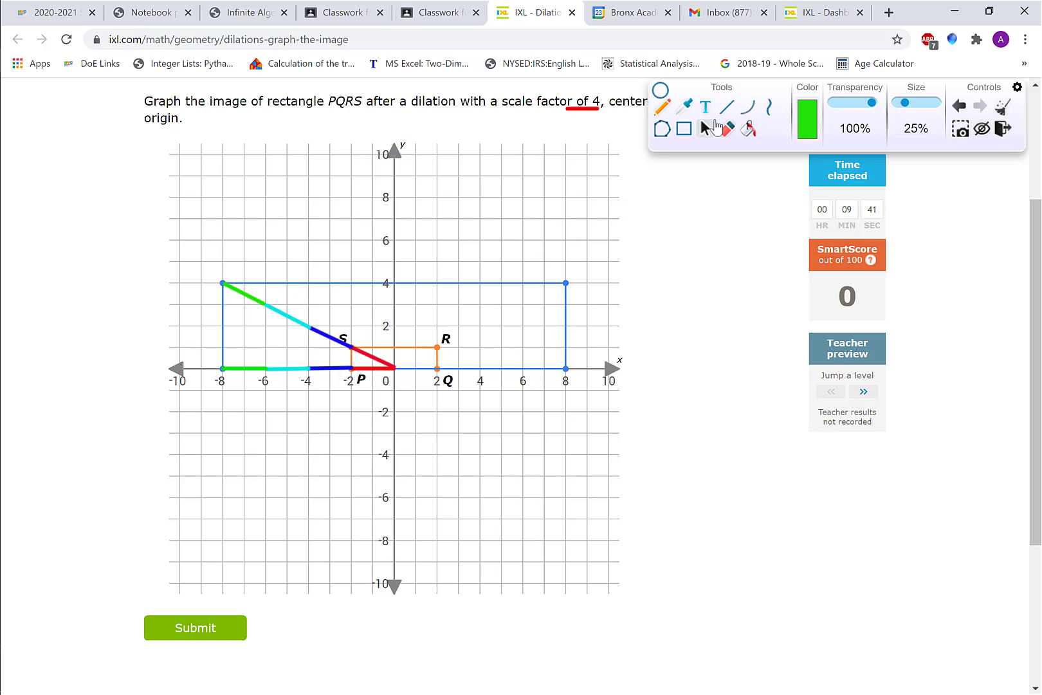
Step: Draw a red line from the origin to R and a purple line continuing from R to (4, 2)
left_click(714, 125)
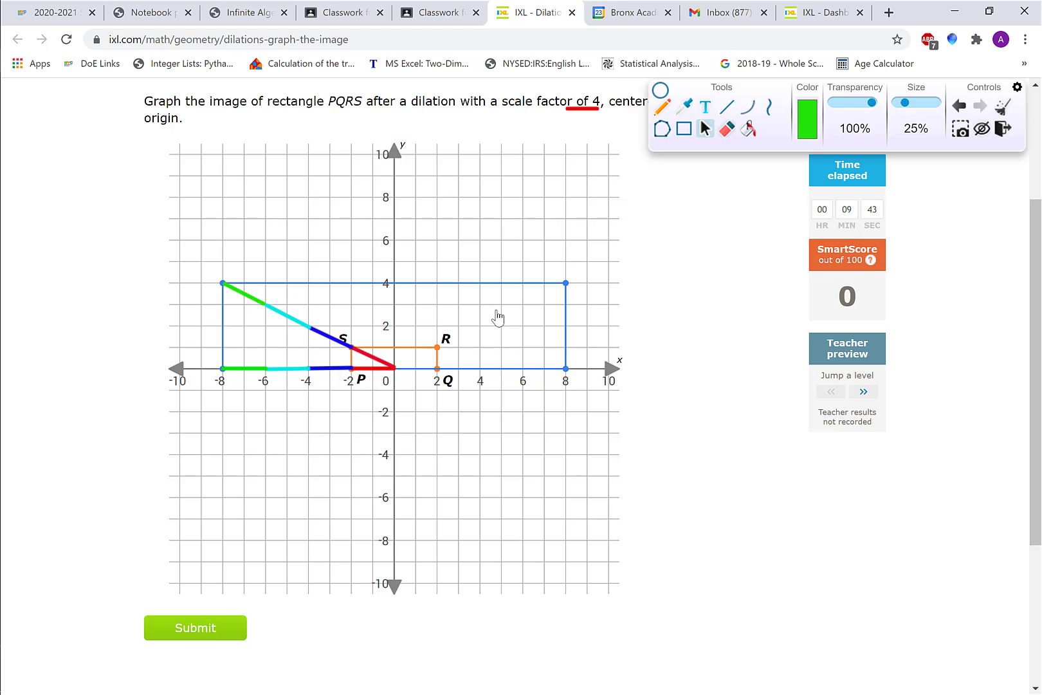
scroll(498, 315, "down", 1)
scroll(502, 303, "up", 1)
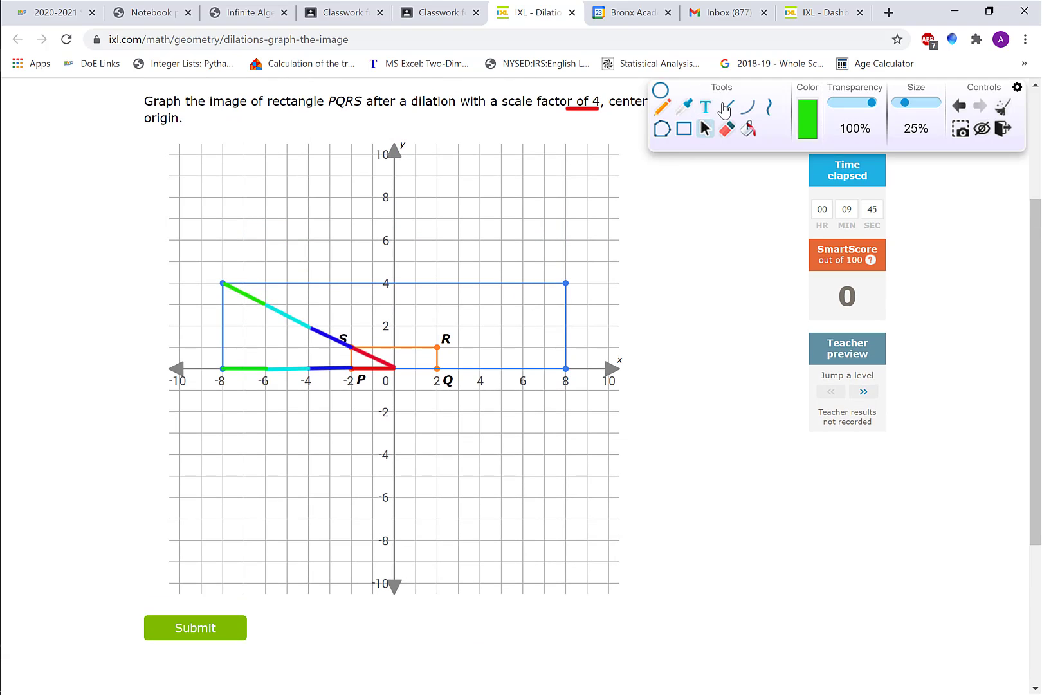
left_click(732, 112)
left_click(808, 121)
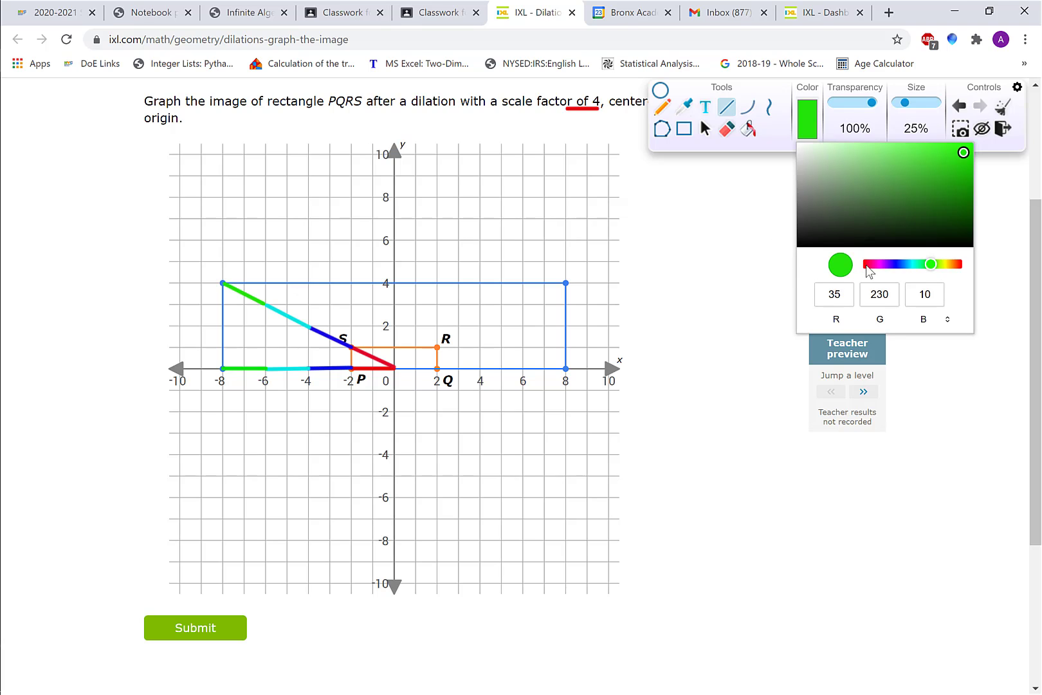
left_click(866, 265)
left_click_drag(395, 368, 435, 349)
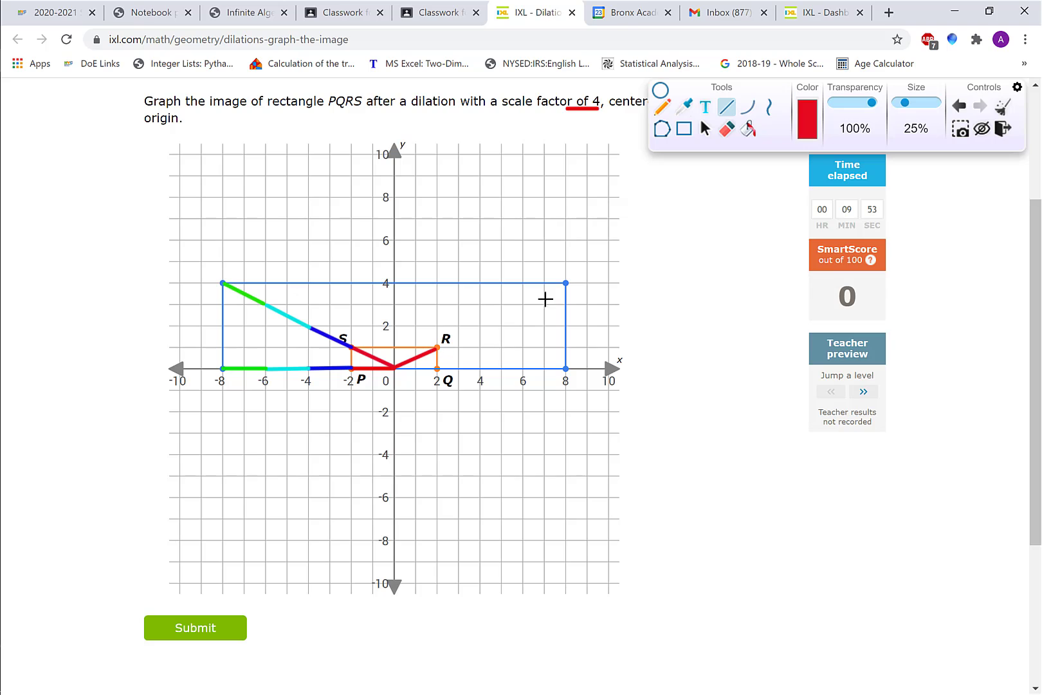
left_click(805, 126)
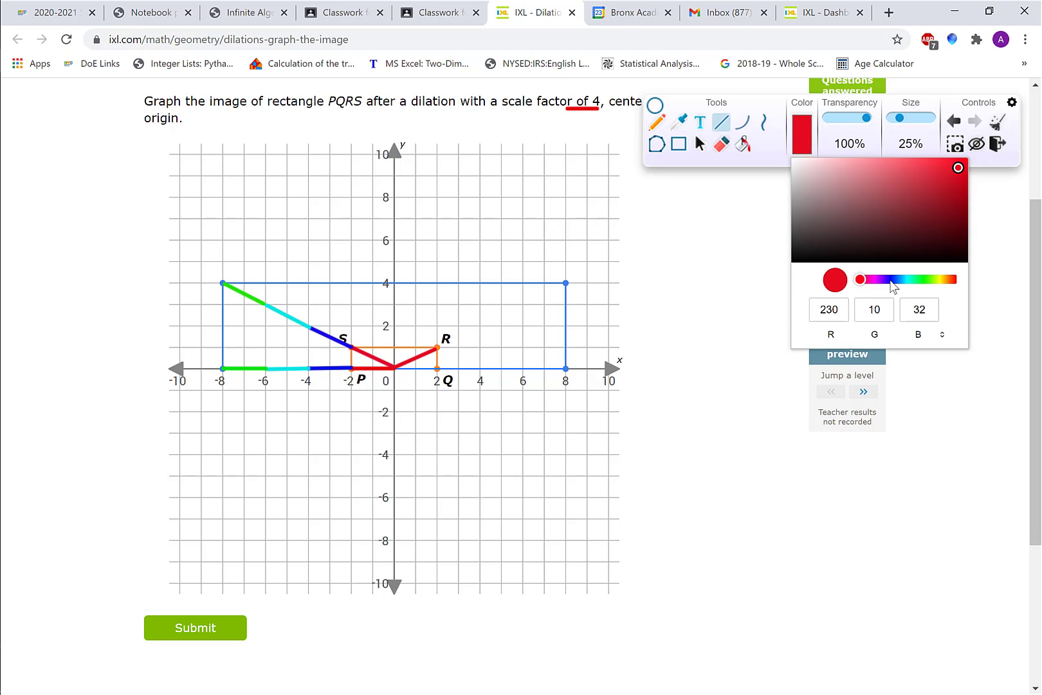
left_click(881, 279)
left_click_drag(437, 347, 479, 326)
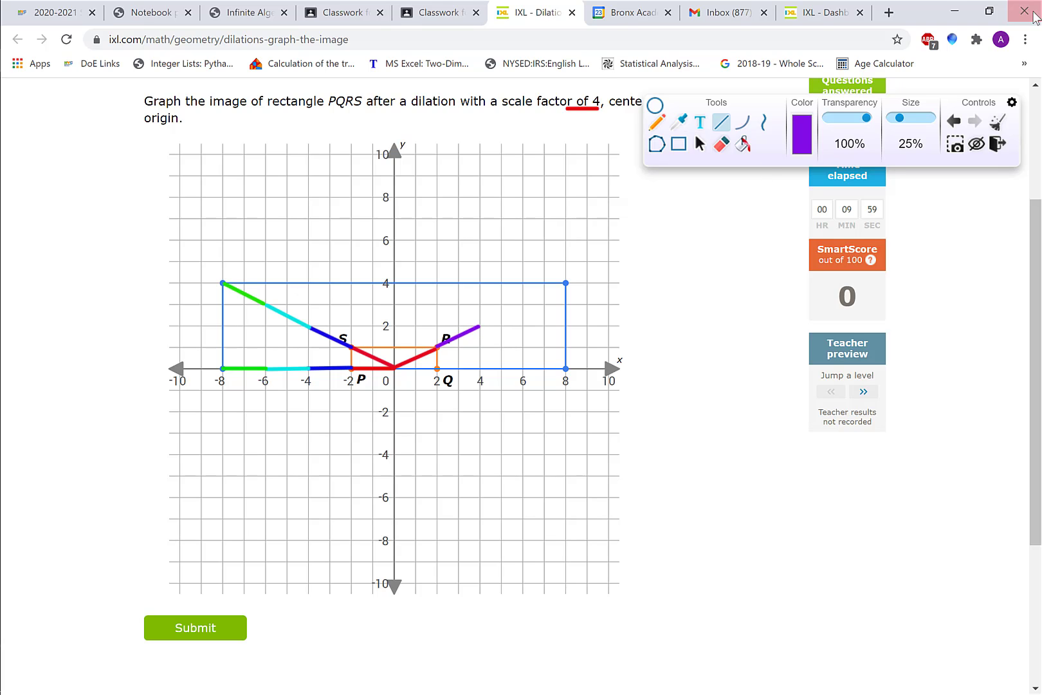
Step: Extend the diagonal line through R with a turquoise segment to about (6, 3) and a green segment to about (8, 4)
left_click(803, 143)
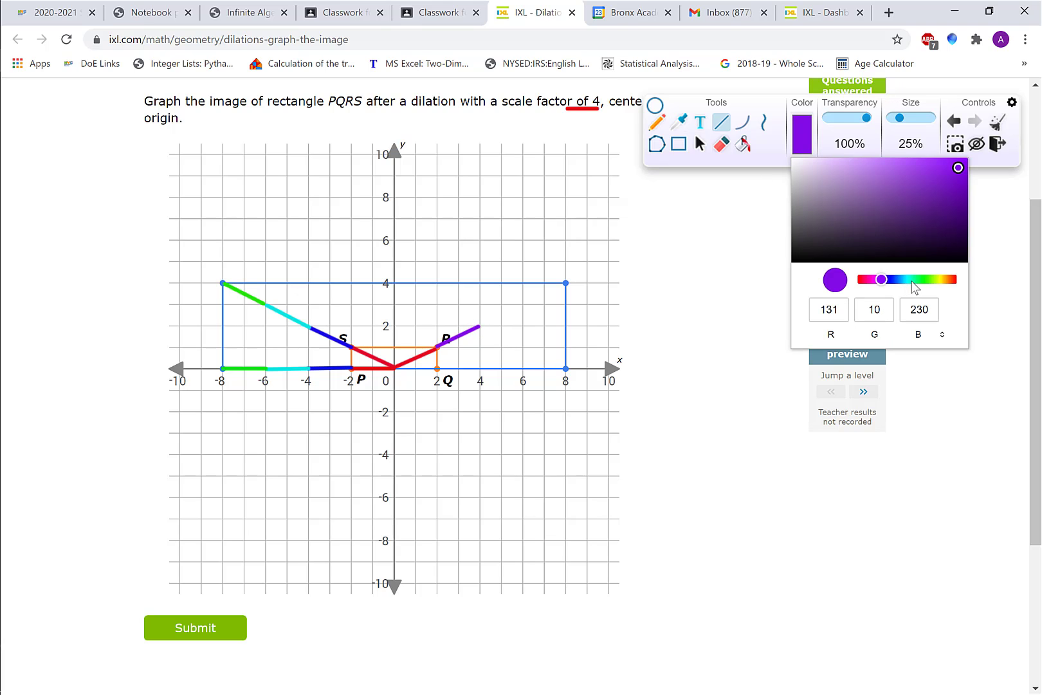
left_click(911, 279)
mouse_move(483, 327)
left_mouse_down()
mouse_move(482, 315)
mouse_move(523, 305)
left_mouse_up()
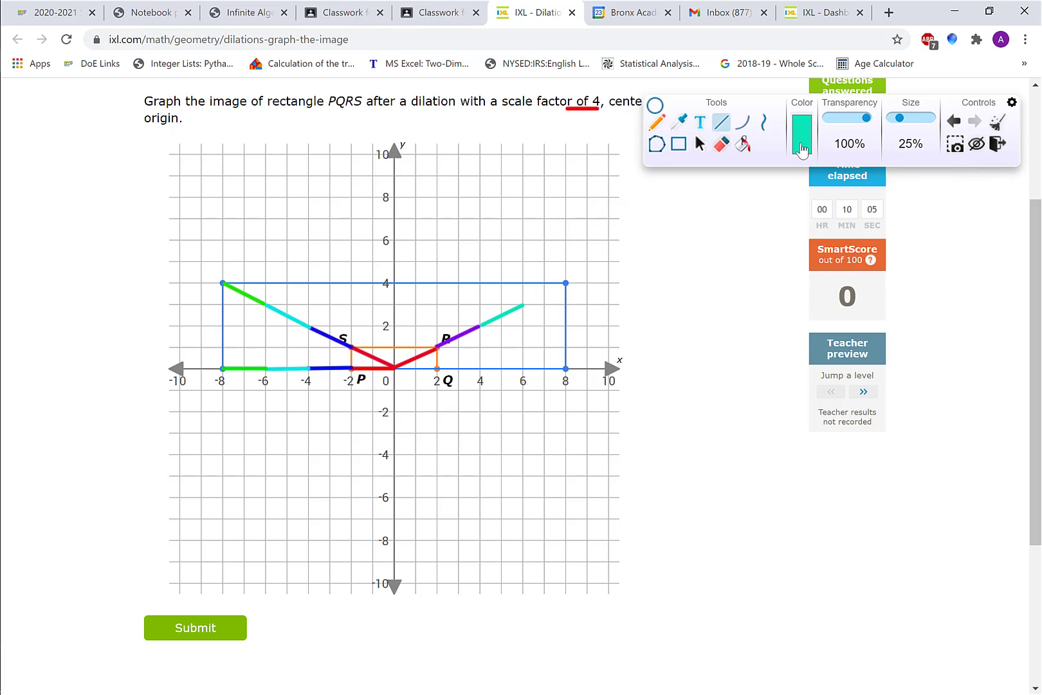
left_click(801, 135)
left_click(927, 279)
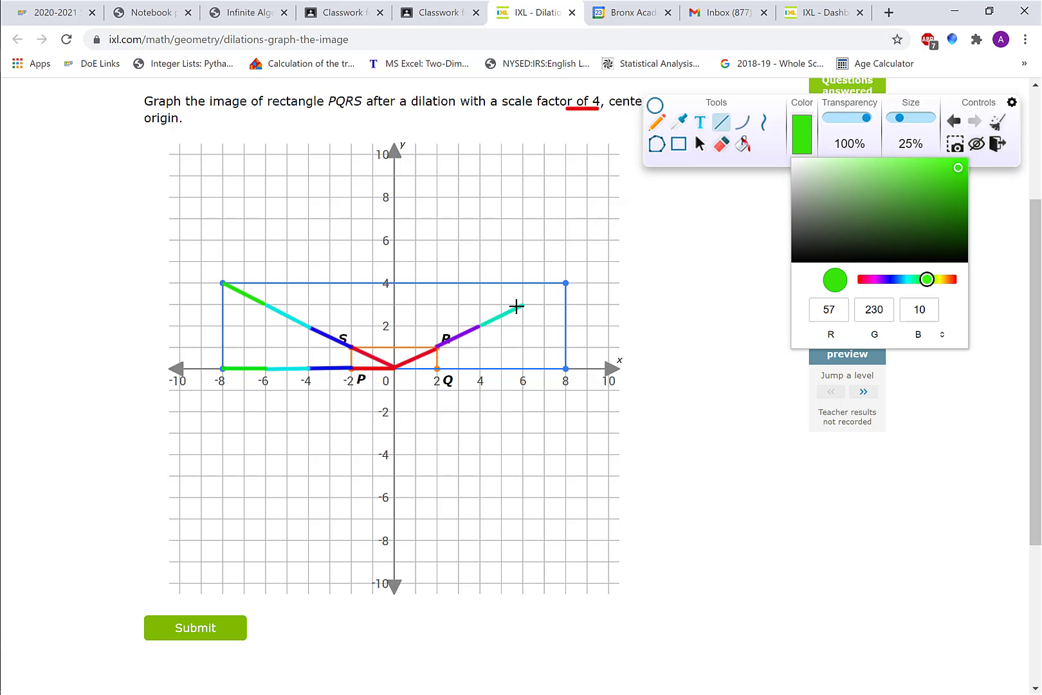
left_click_drag(523, 304, 565, 284)
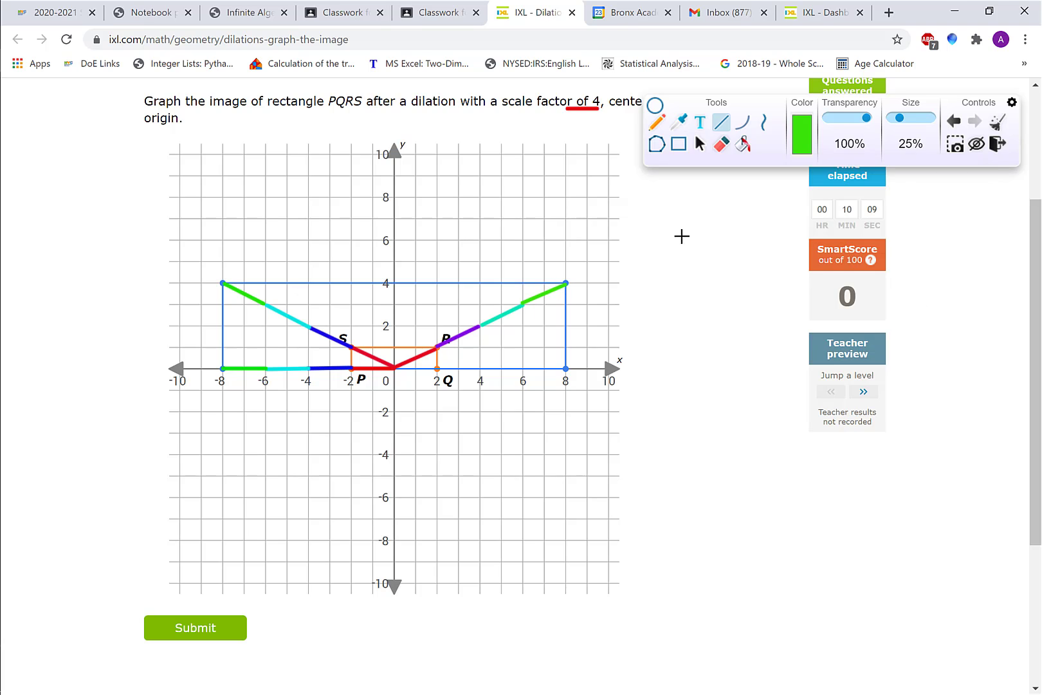
Step: Draw a red line from the origin to Q and a blue line continuing from Q to about (4, 0)
left_click(802, 140)
left_click(865, 280)
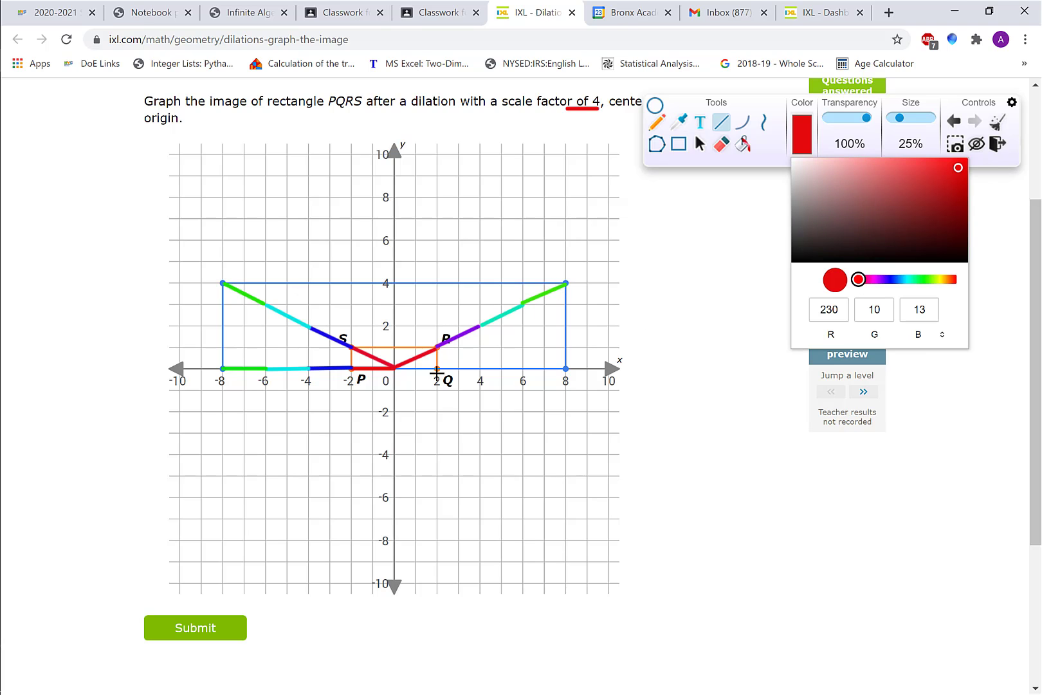
left_click_drag(395, 370, 437, 370)
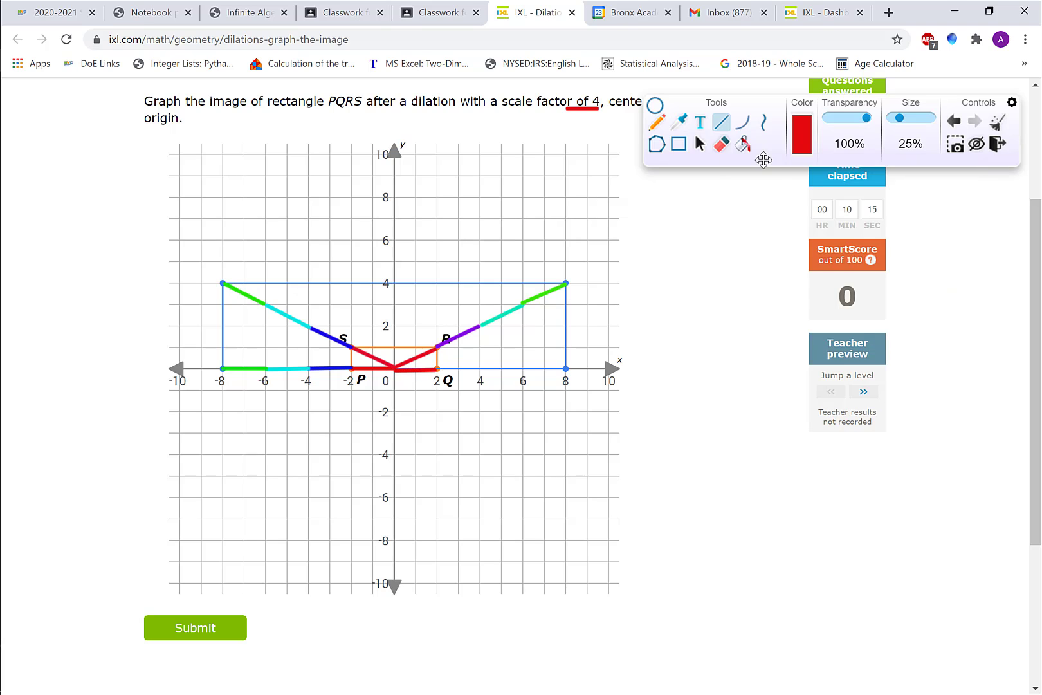
left_click(809, 145)
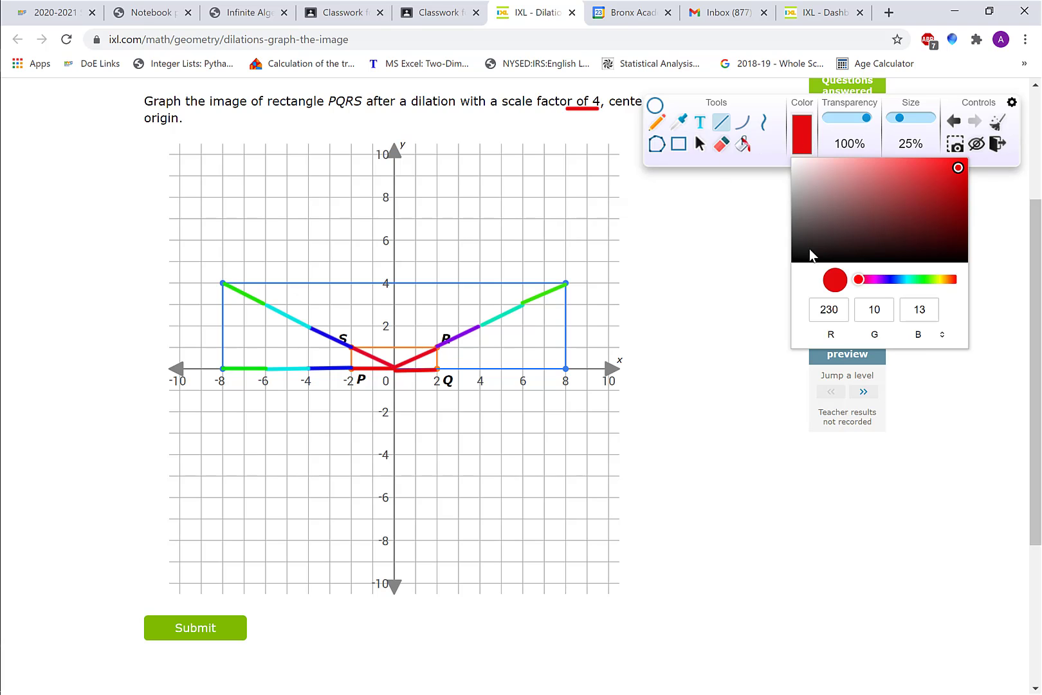
left_click(889, 280)
left_click_drag(438, 369, 480, 369)
Step: Extend the line through Q with cyan to about (6, 0) and green to about (8, 0), underlining the scale factor 4 in cyan
left_click(798, 150)
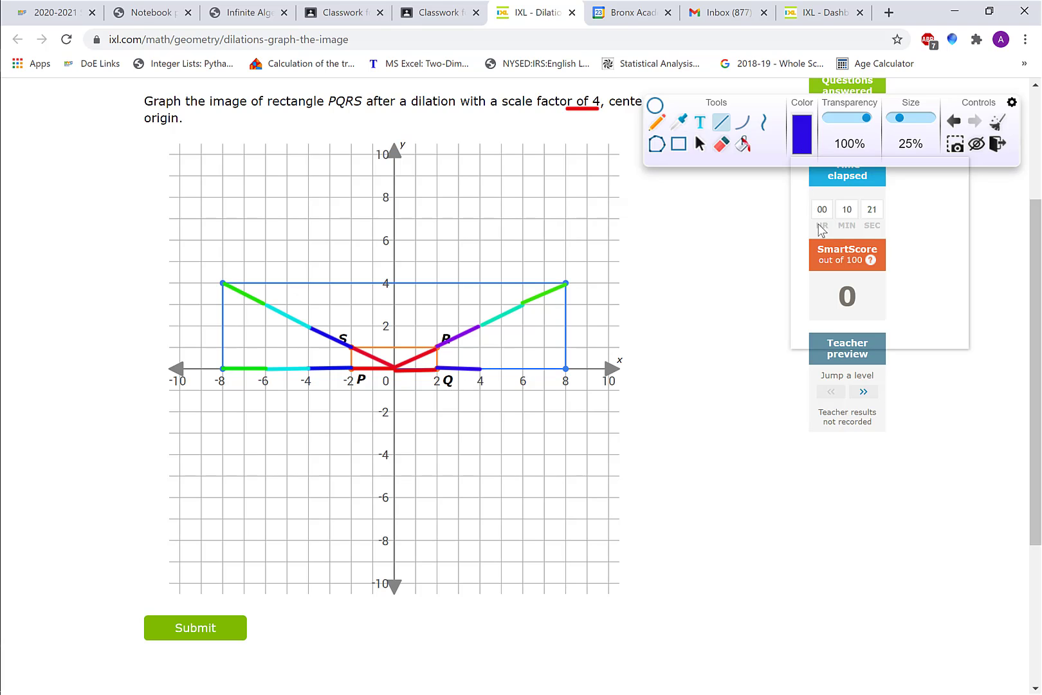
left_click(906, 280)
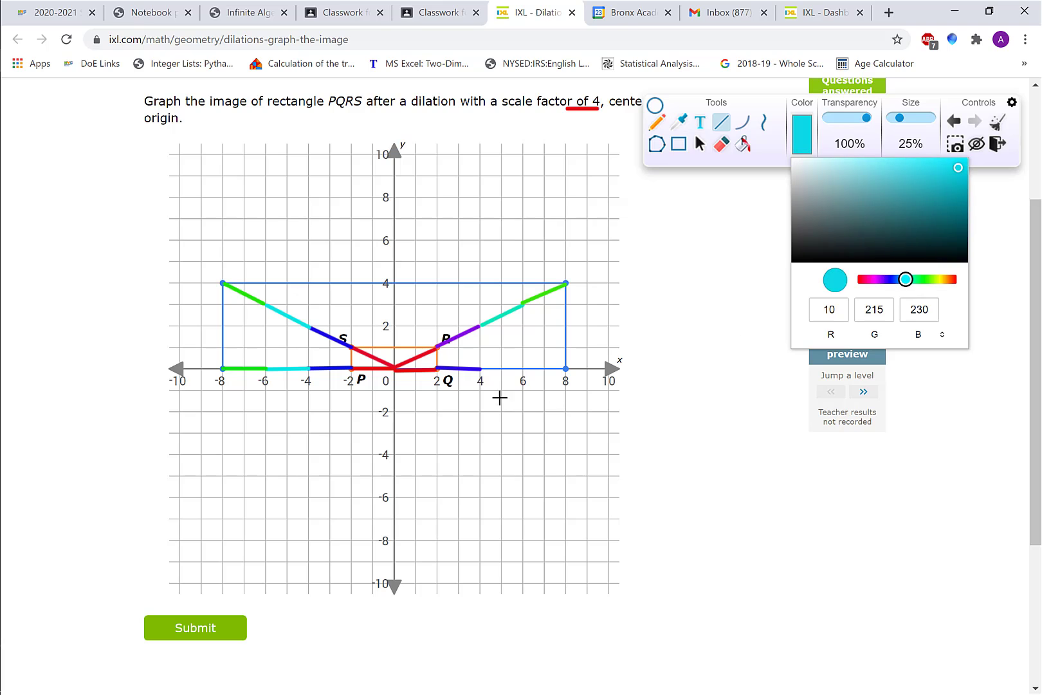
left_click_drag(479, 369, 521, 369)
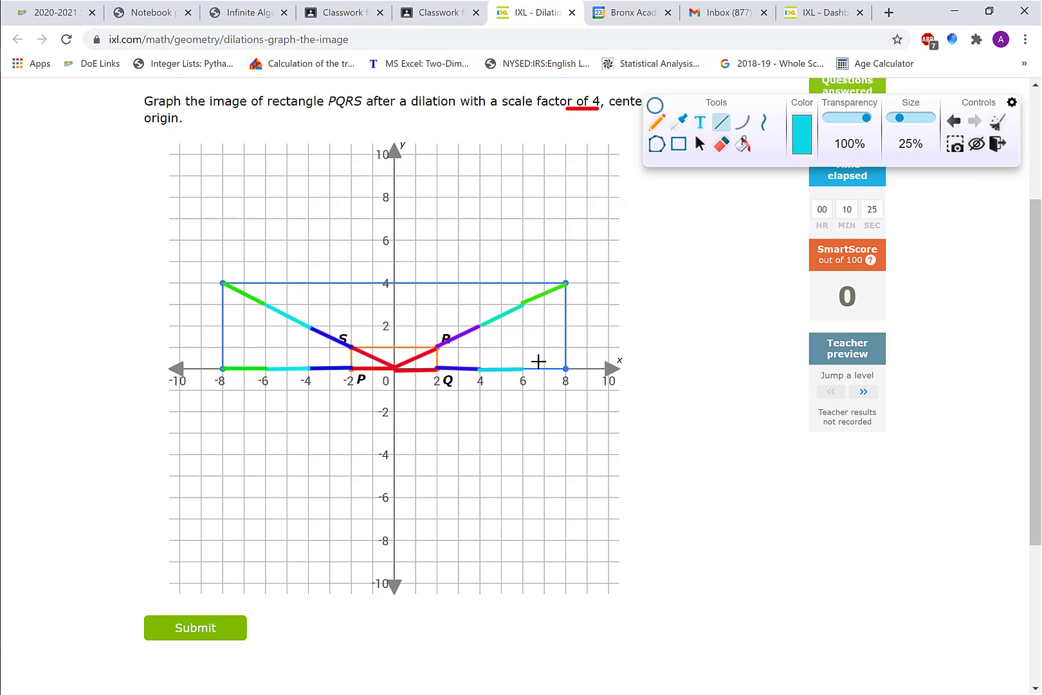
left_click_drag(569, 115, 597, 115)
left_click(803, 147)
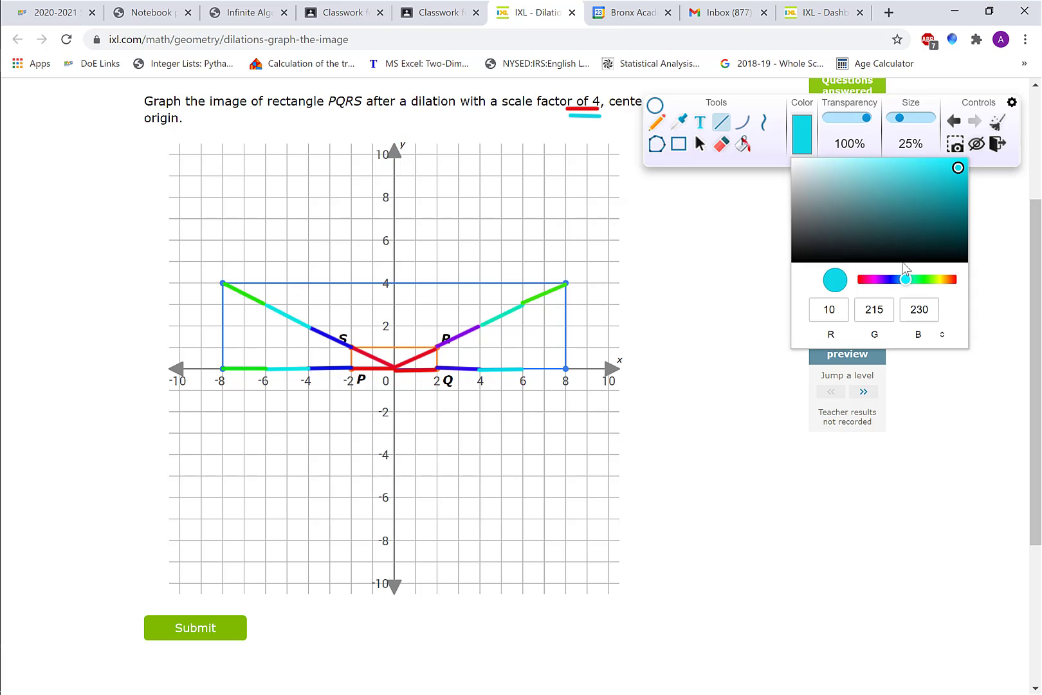
left_click(926, 280)
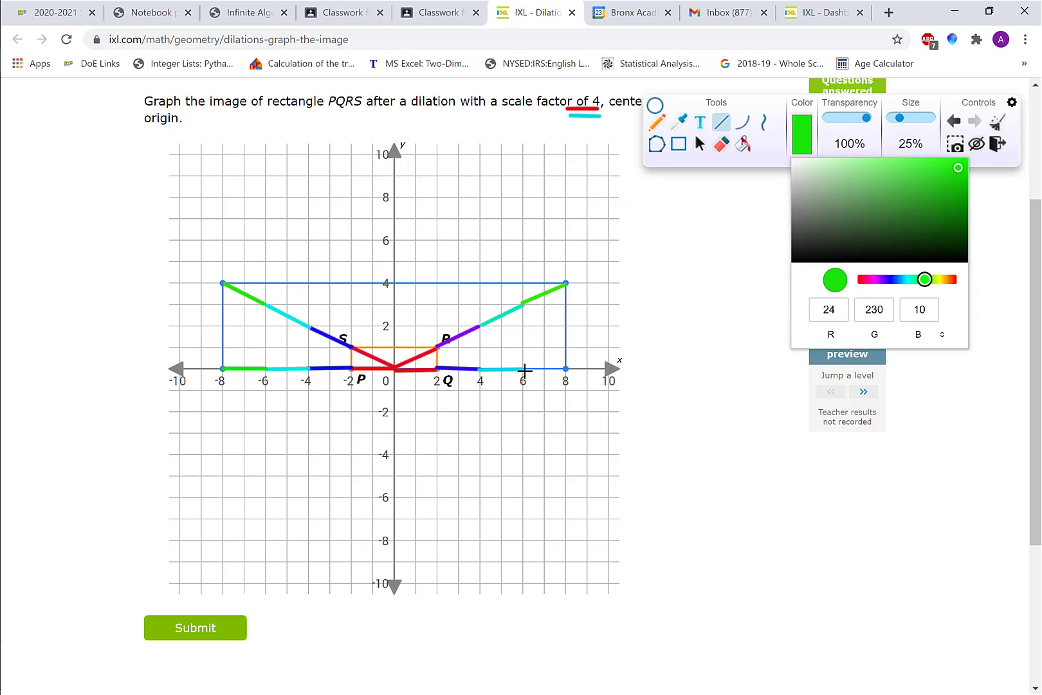
left_click_drag(524, 369, 565, 368)
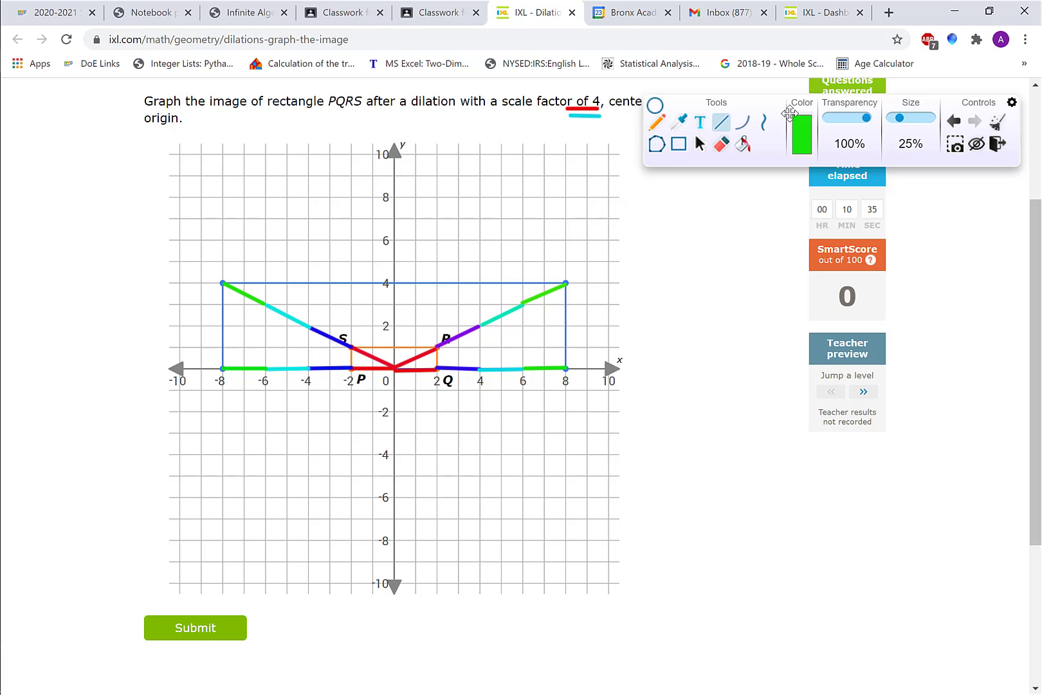
Step: Submit the dilated rectangle as the answer and clear all annotations from the page
left_click(700, 143)
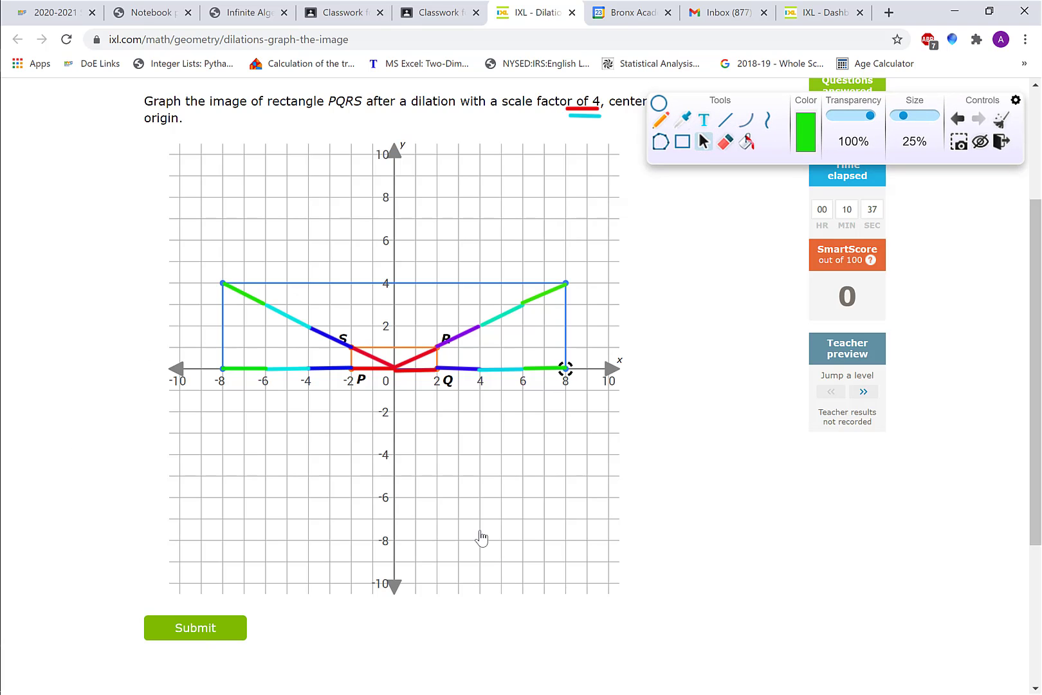
left_click(197, 633)
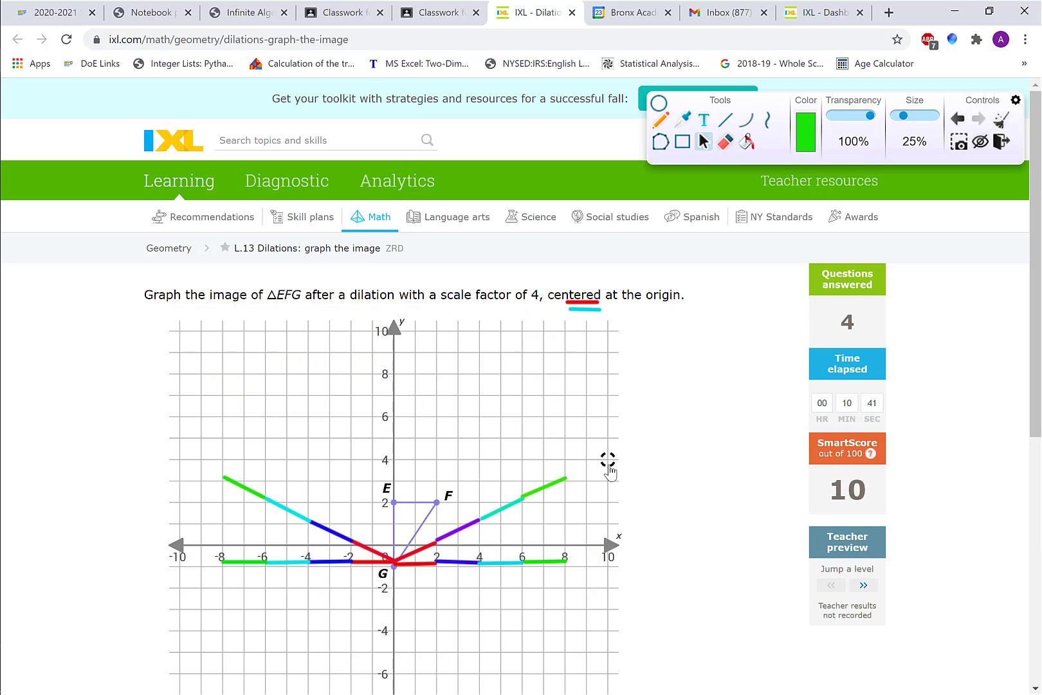
left_click(1001, 119)
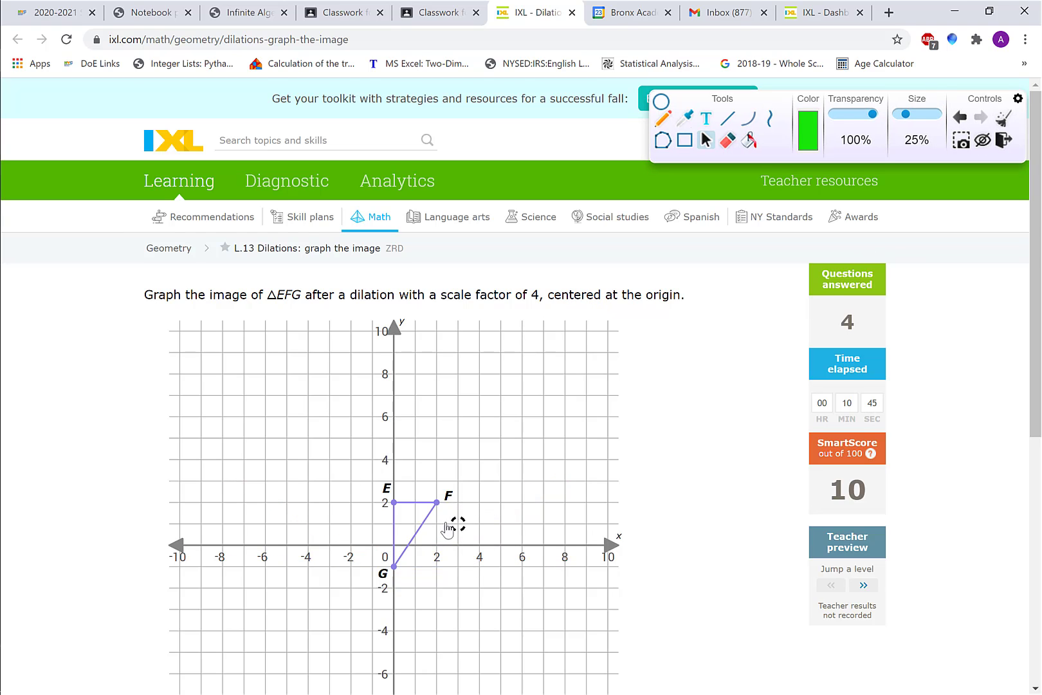
Step: Mark the origin with a green cross and plot the dilated triangle with vertices (0, 8), (0, -4) and (8, 8)
scroll(451, 526, "down", 2)
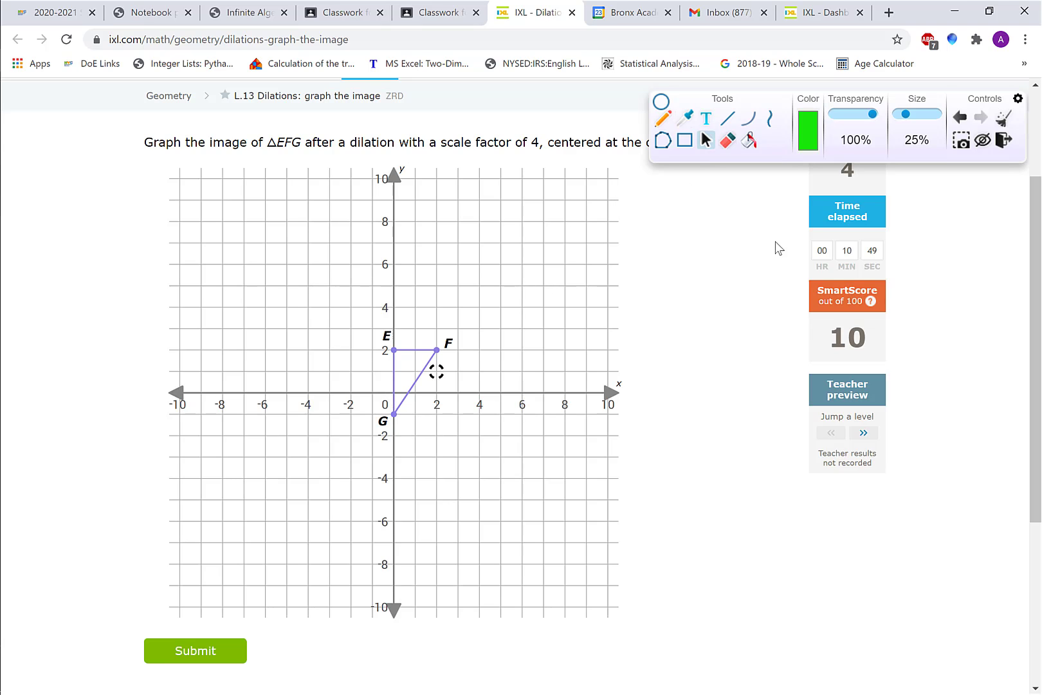
left_click(728, 118)
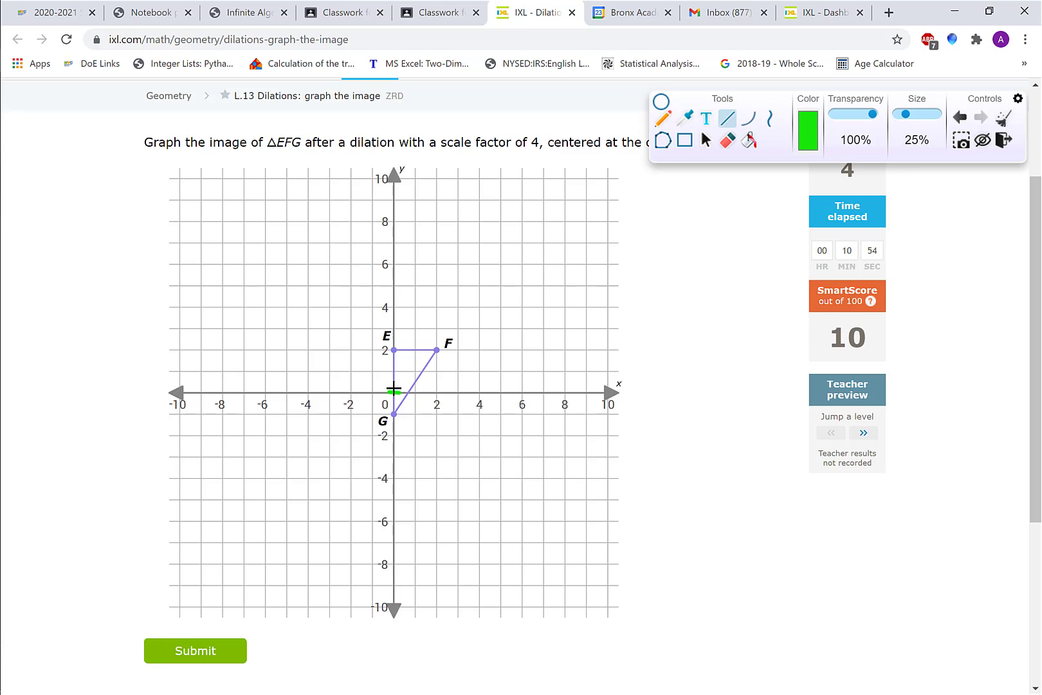
left_click(705, 139)
left_click(394, 221)
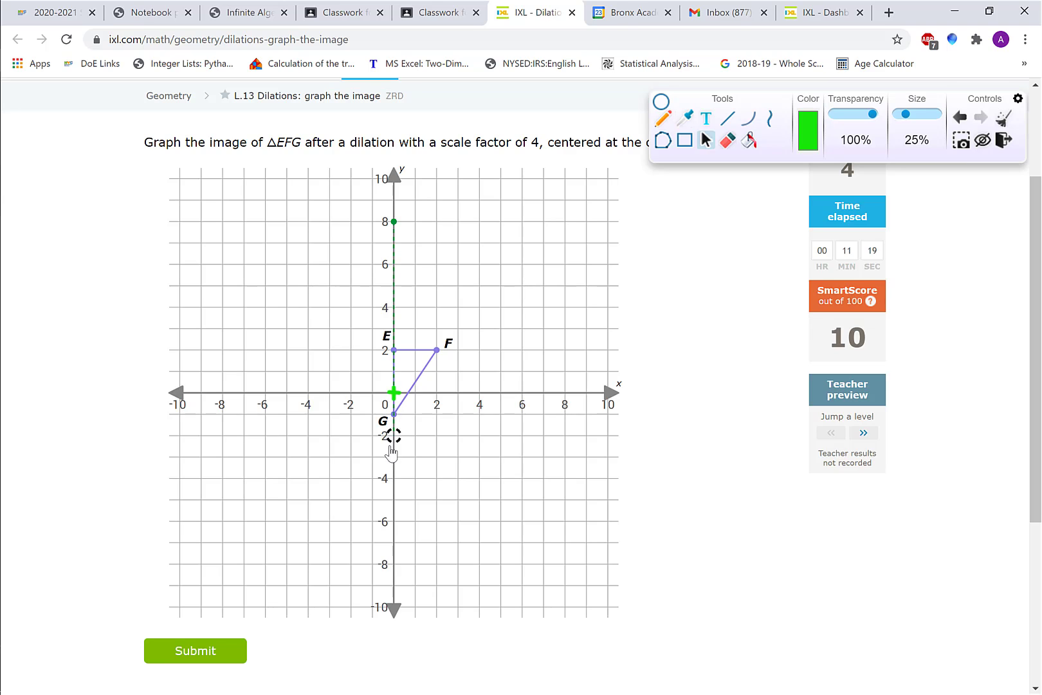
left_click(394, 478)
left_click(393, 222)
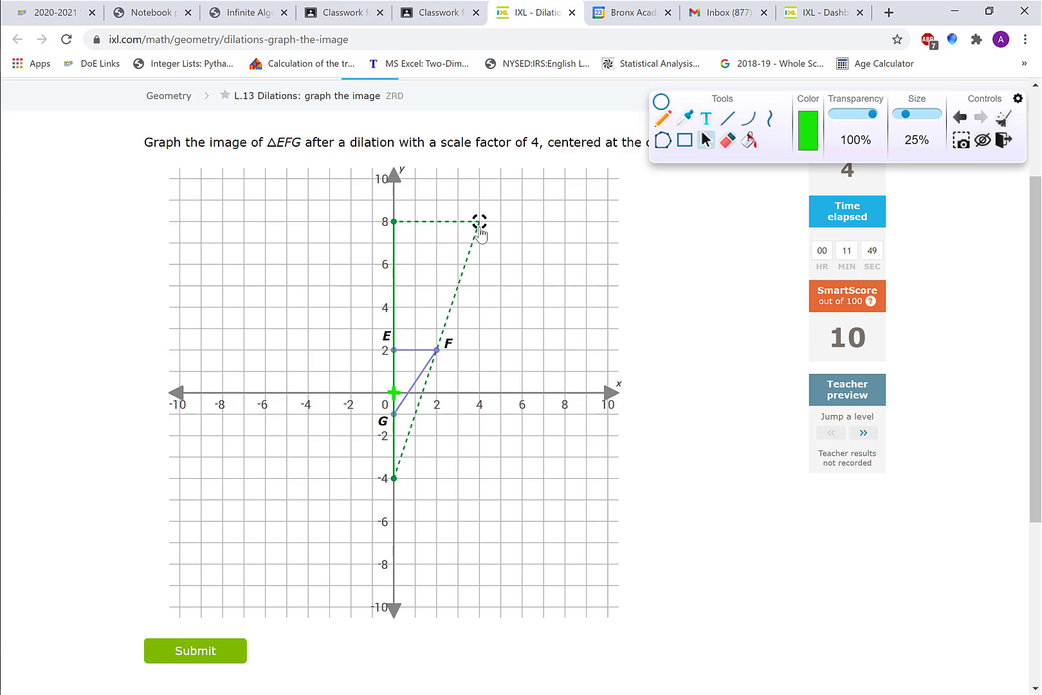
left_click(565, 222)
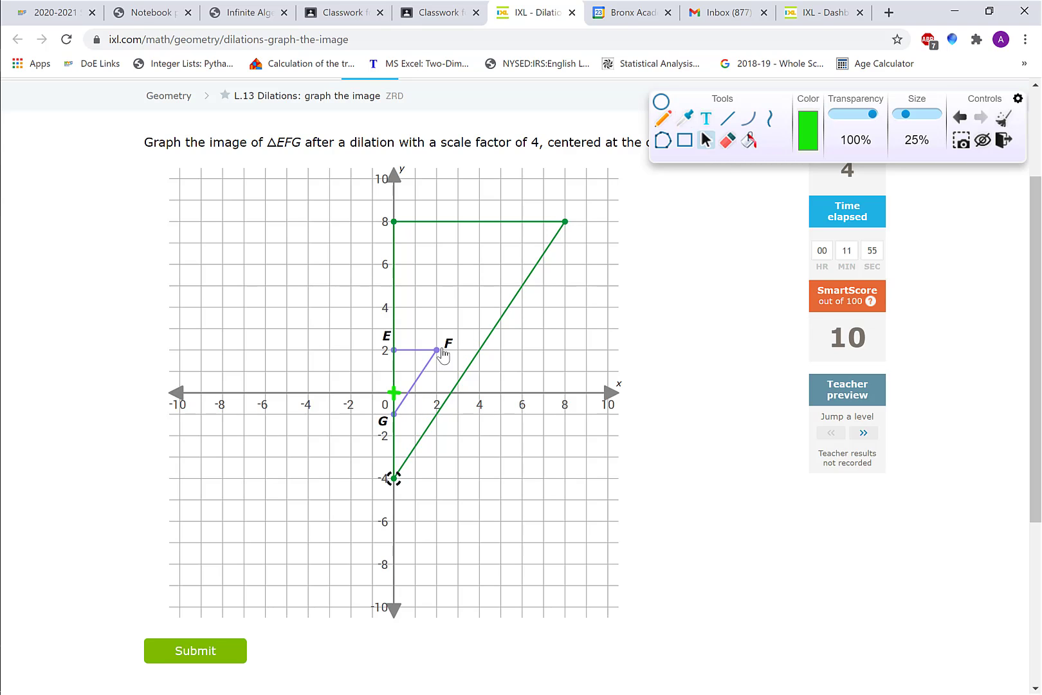
Step: Draw green lines over side FG and along the matching side of its image to compare their slopes
left_click(728, 118)
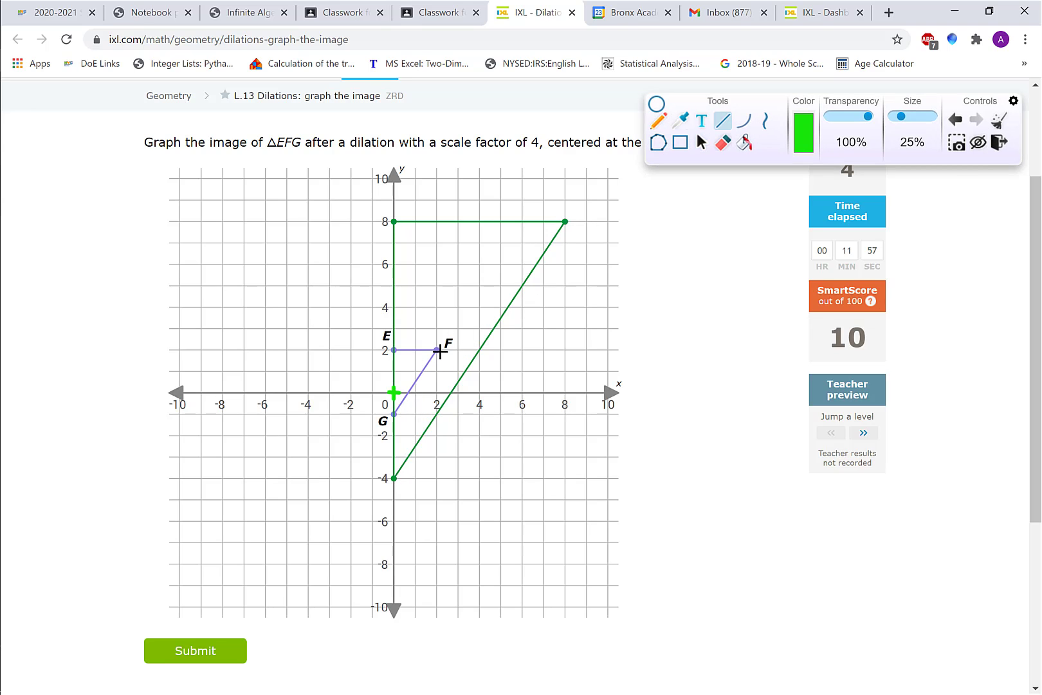
mouse_move(440, 351)
left_mouse_down()
mouse_move(395, 417)
mouse_move(450, 409)
mouse_move(487, 336)
left_mouse_up()
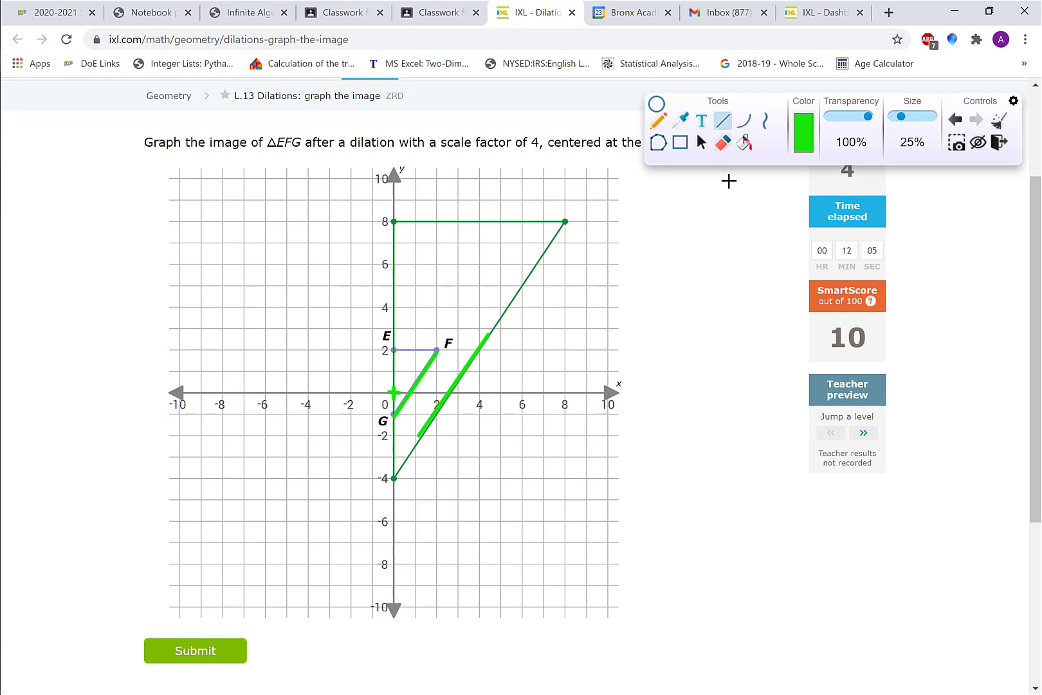
left_click(703, 143)
Step: Submit the dilated triangle as the answer and clear the green annotations from the new rectangle ABCD question
left_click(216, 652)
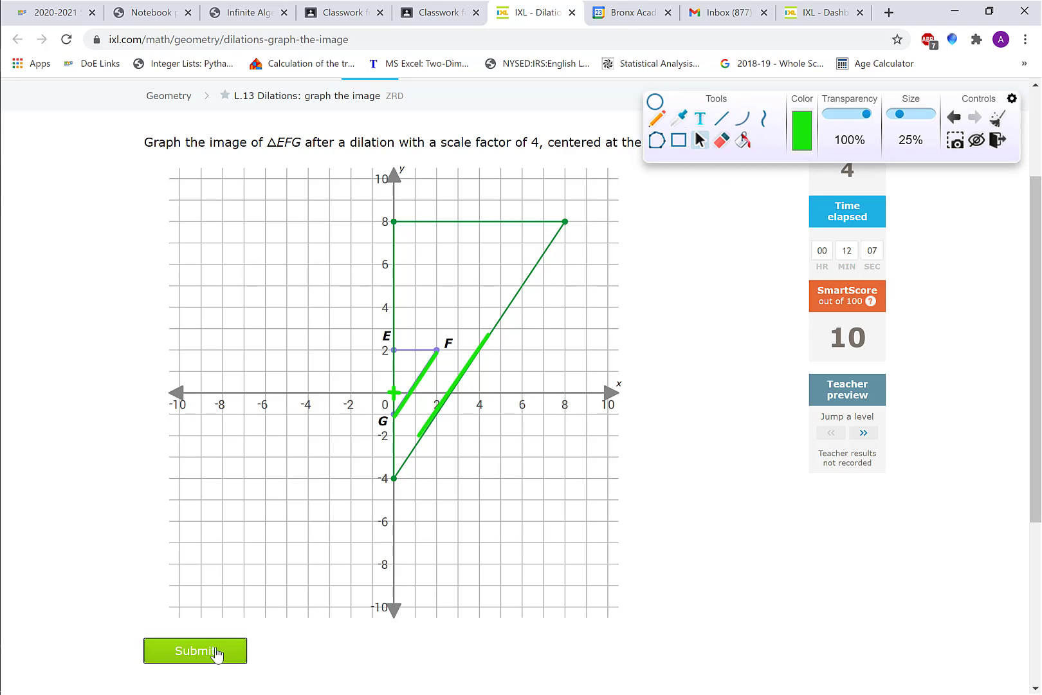
scroll(577, 482, "down", 1)
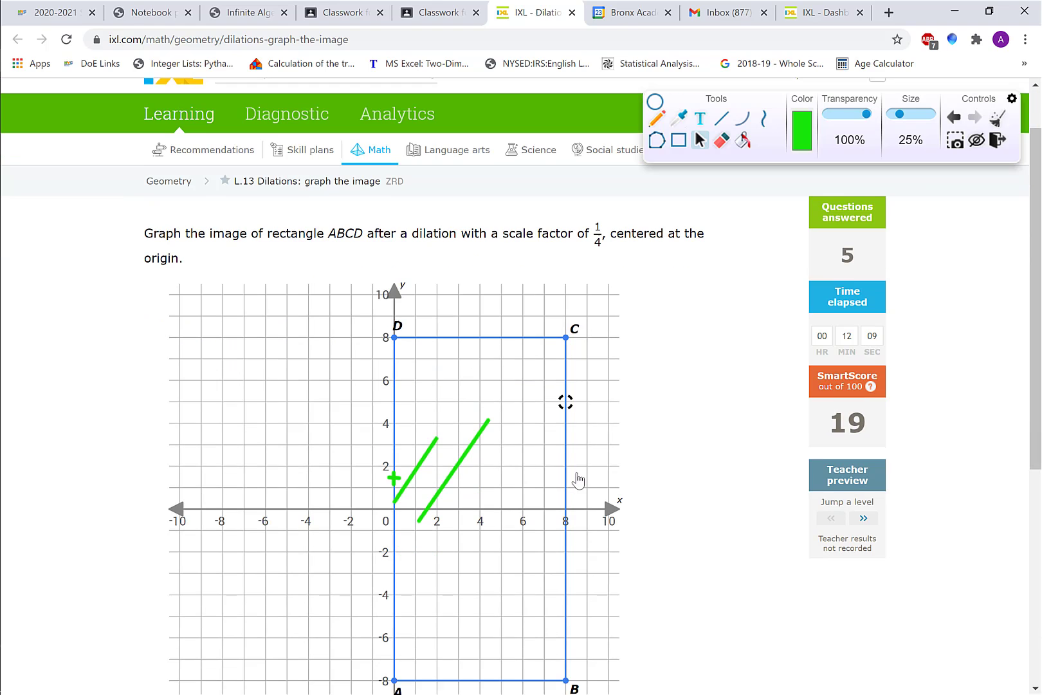
scroll(771, 240, "down", 1)
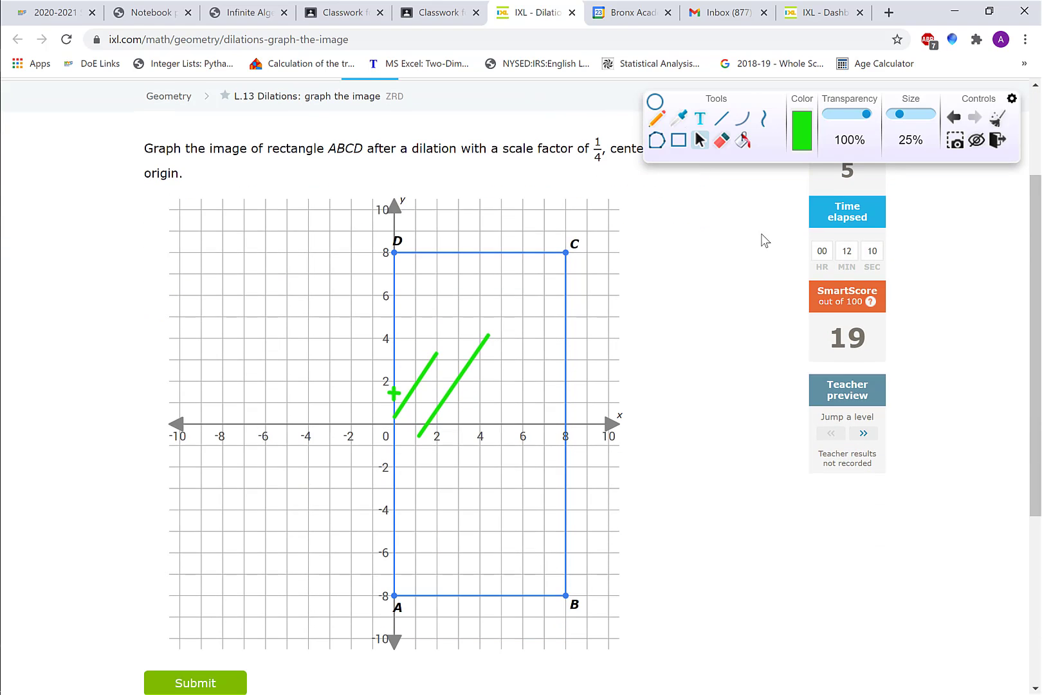
left_click(999, 119)
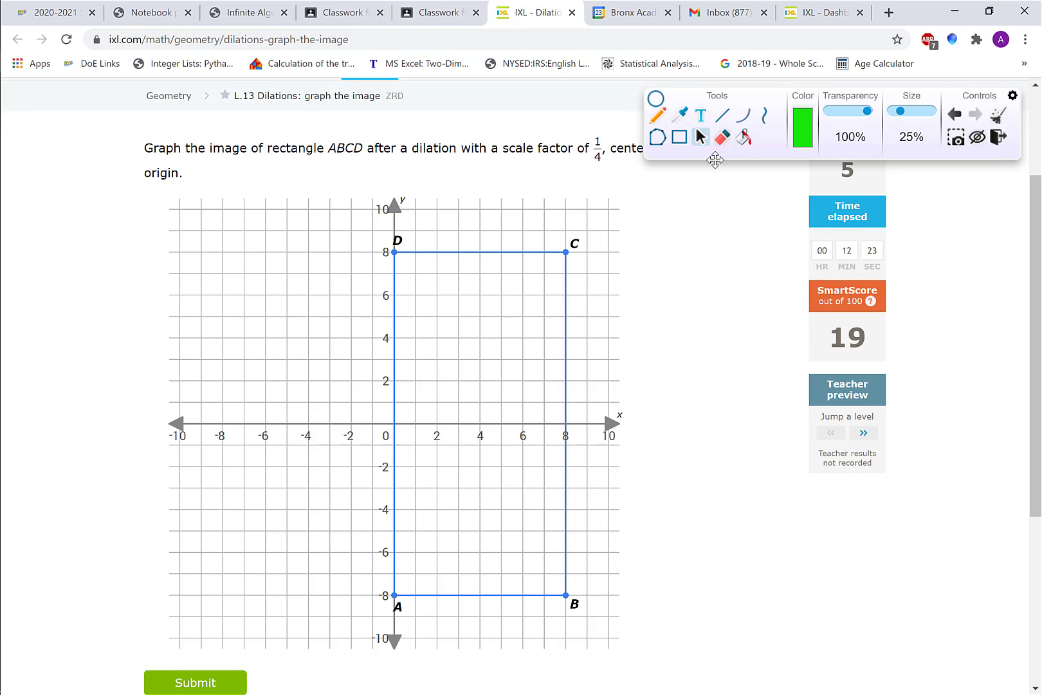
Step: Mark the origin with a green cross and draw a red line from the origin to D
left_click(722, 115)
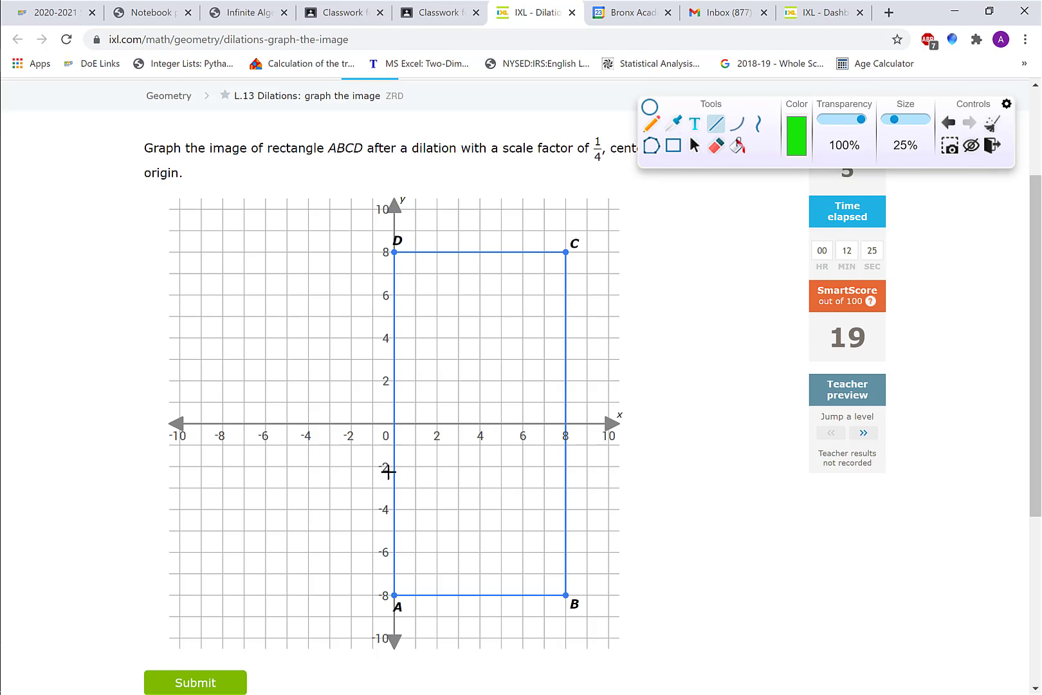
left_click_drag(383, 423, 404, 423)
left_click(801, 151)
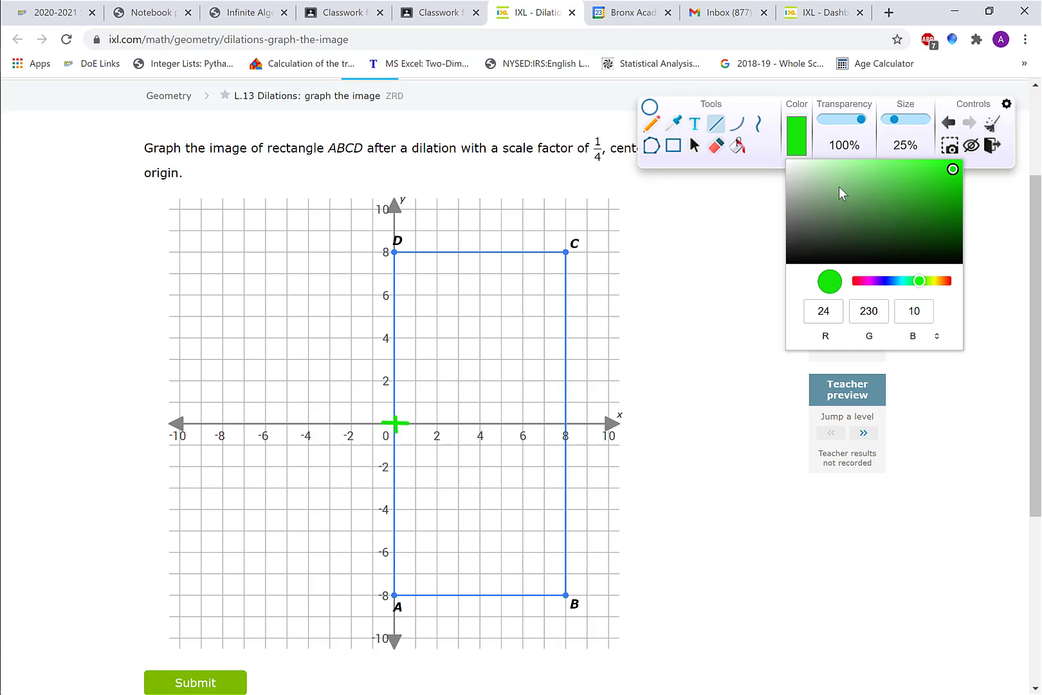
left_click(852, 281)
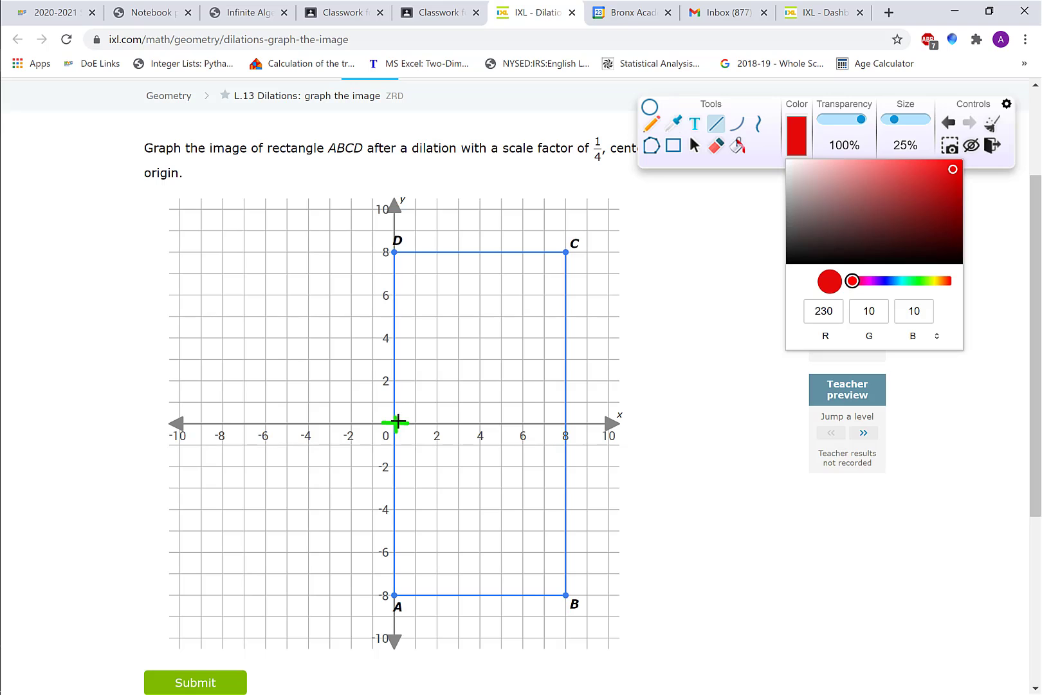
left_click_drag(397, 423, 395, 256)
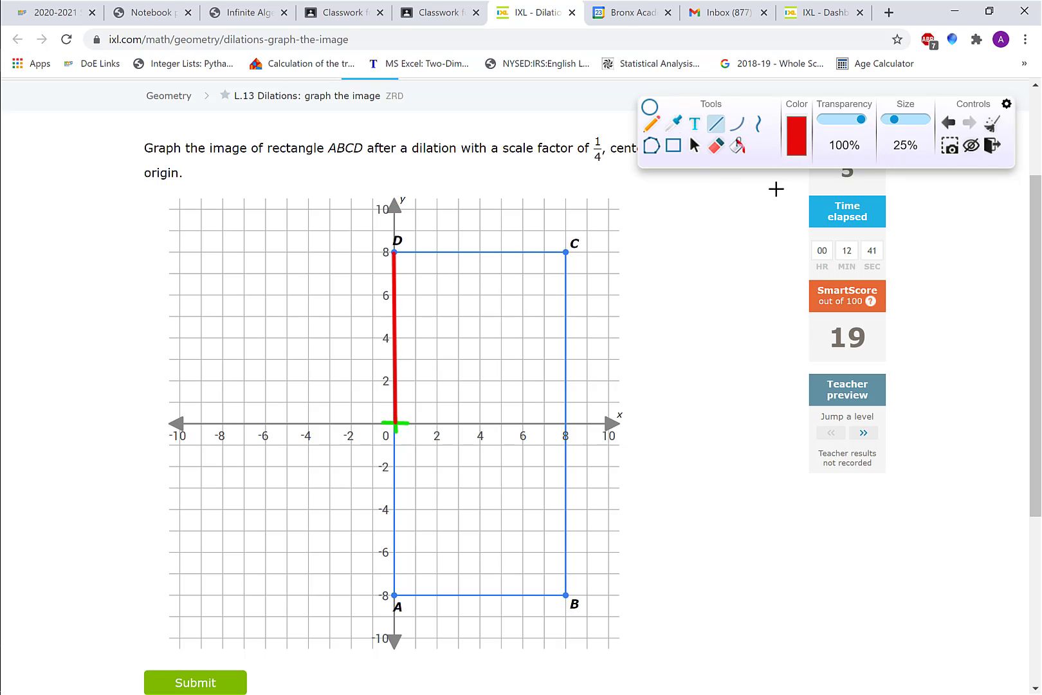
Step: Divide the red line into quarters with horizontal blue tick marks at y = 6, 4 and 2
left_click(796, 143)
left_click(886, 280)
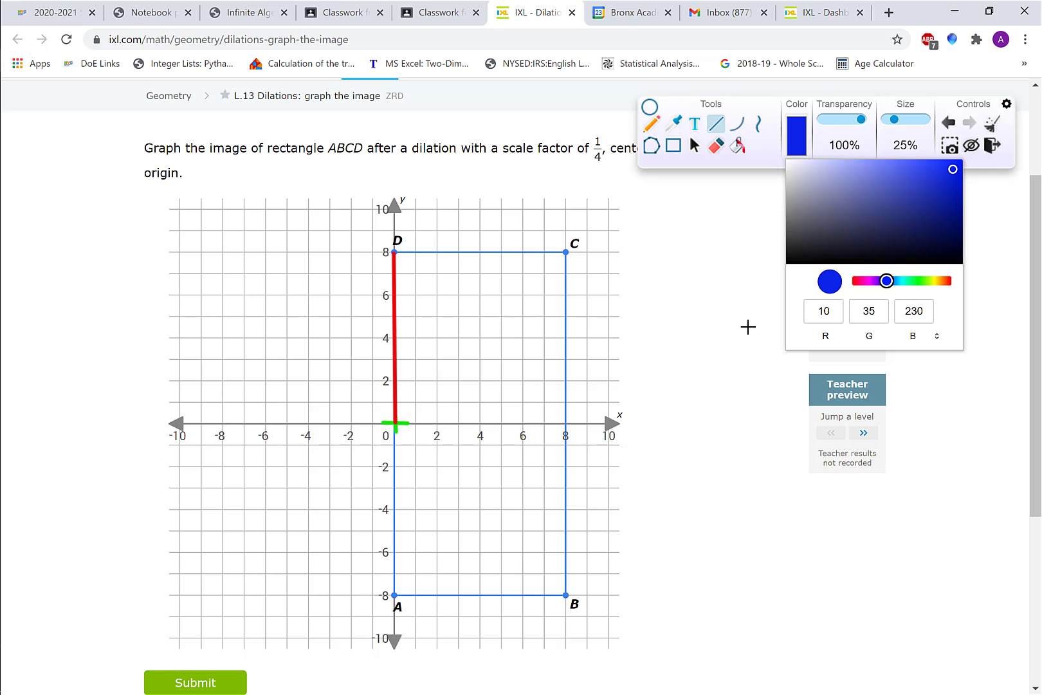
left_click_drag(379, 294, 408, 296)
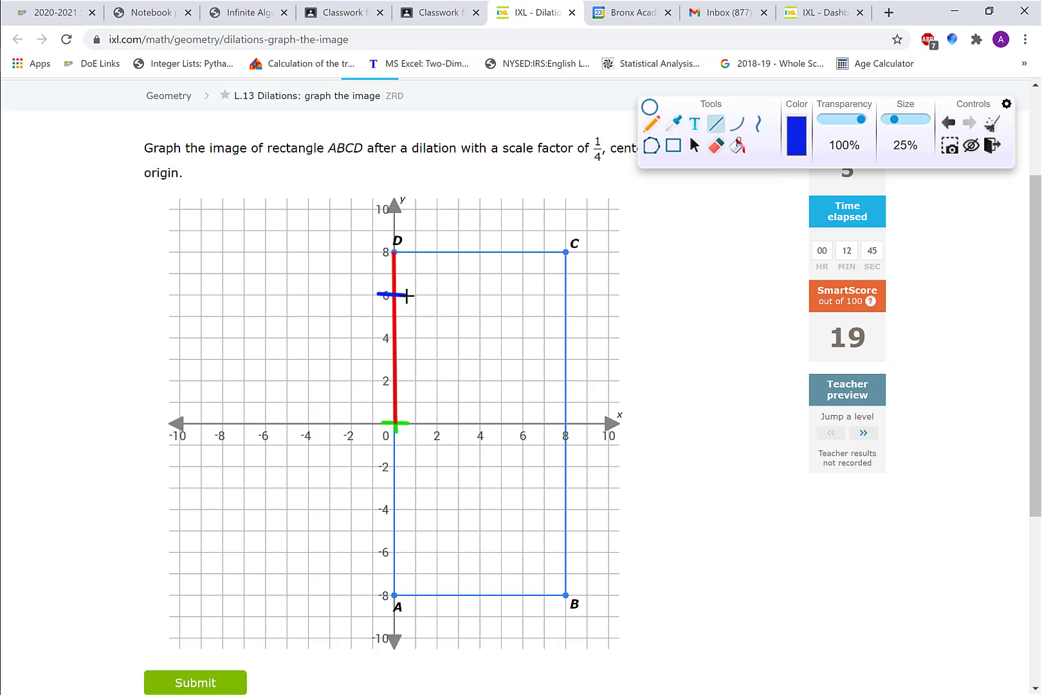
left_click_drag(400, 340, 413, 341)
left_click_drag(374, 382, 418, 383)
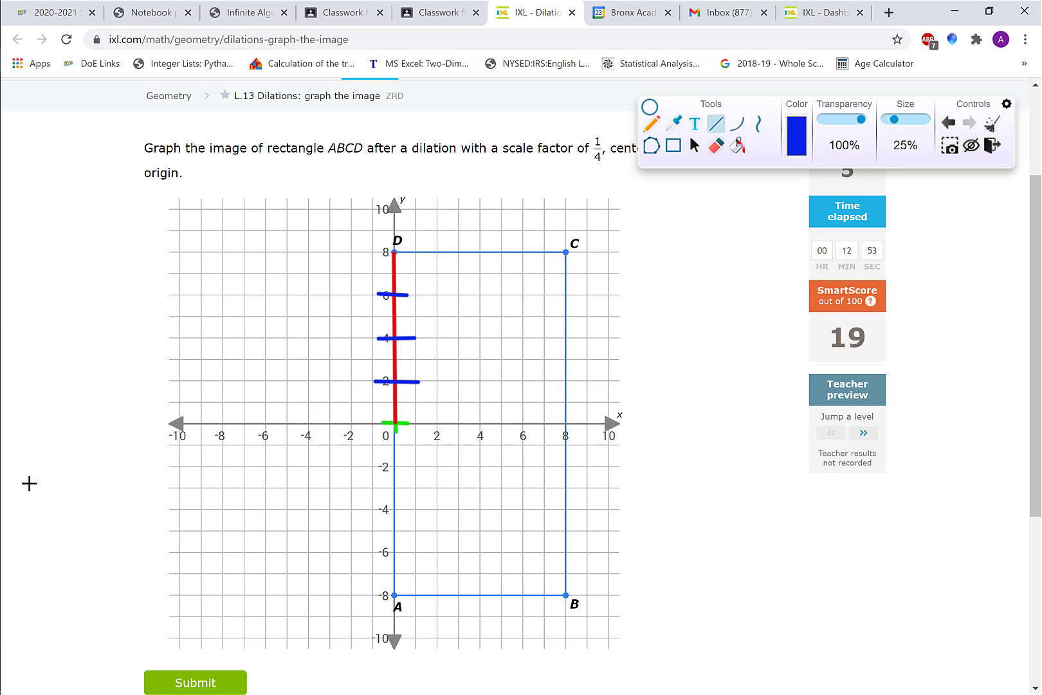
Step: Open the TI-83 calculator and compute 8*1/4, the scaled distance from the origin to D
mouse_move(3, 458)
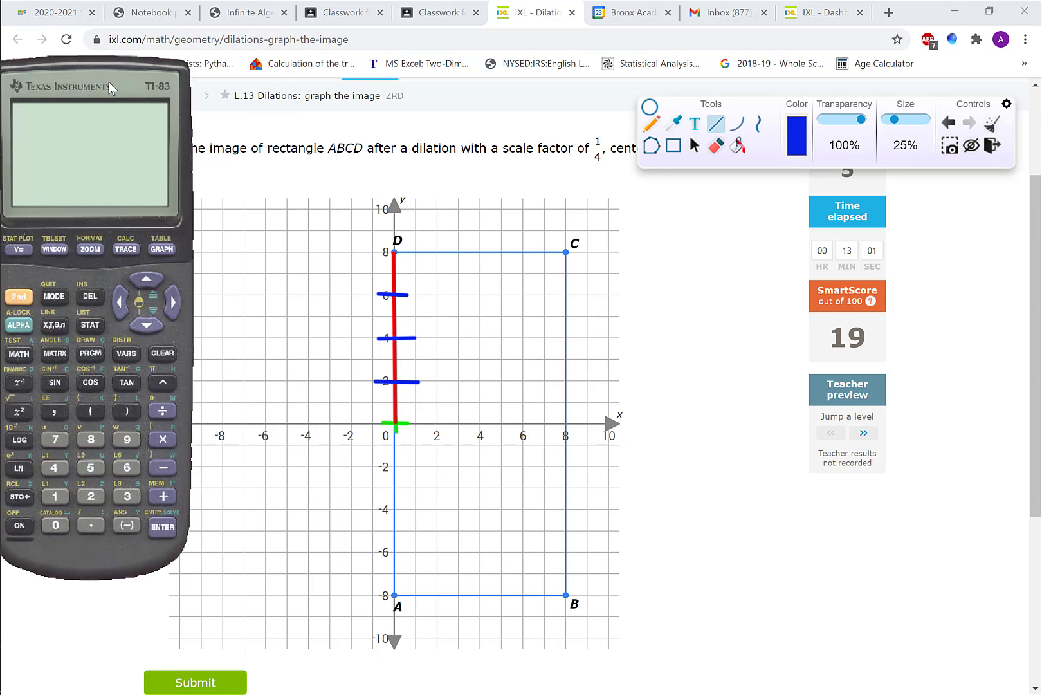
scroll(438, 232, "up", 2)
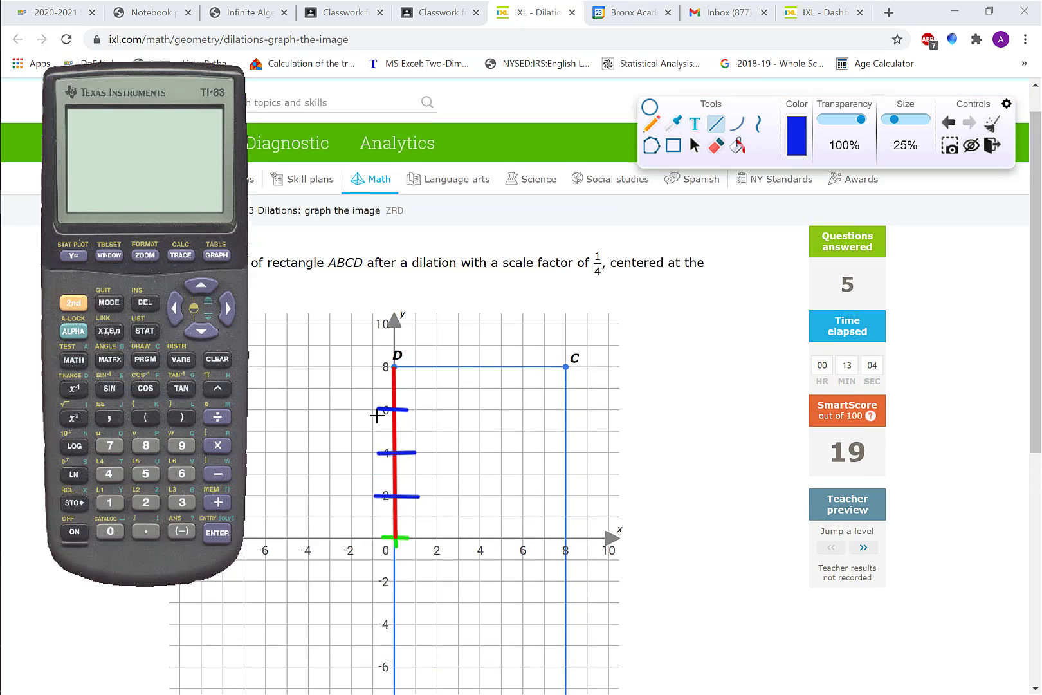
scroll(373, 399, "down", 2)
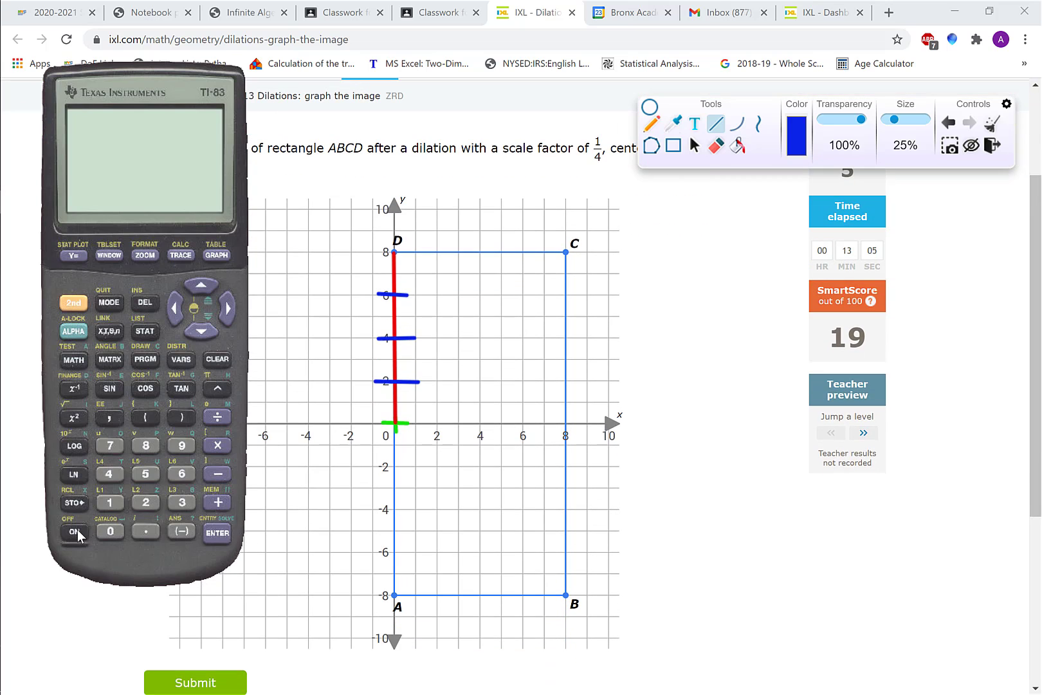
left_click(76, 533)
left_click(146, 446)
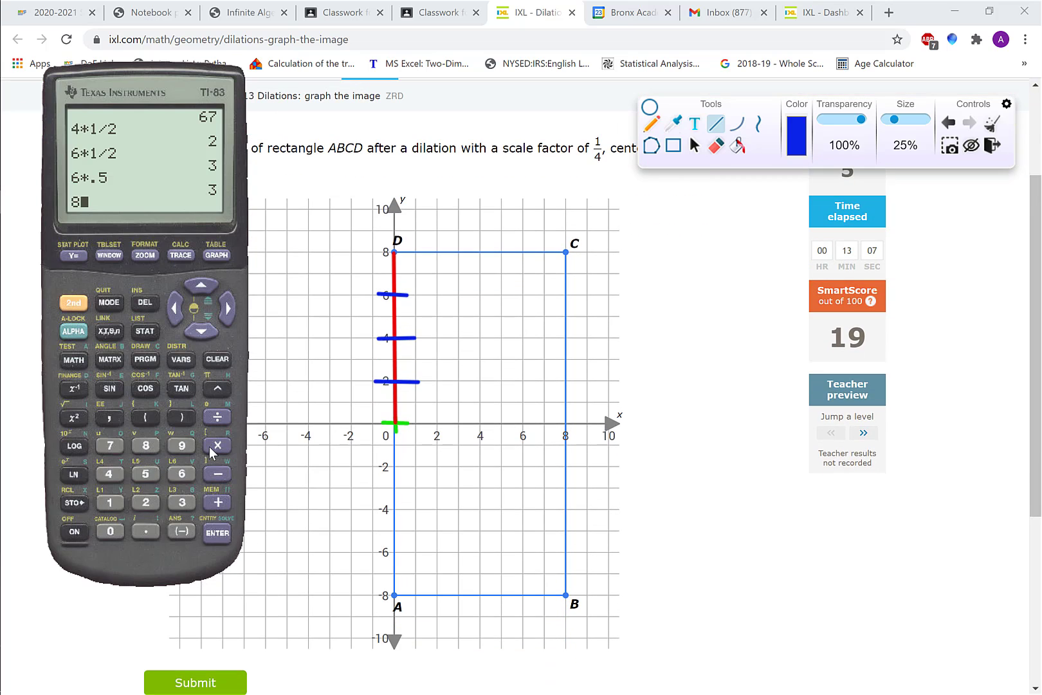
left_click(212, 448)
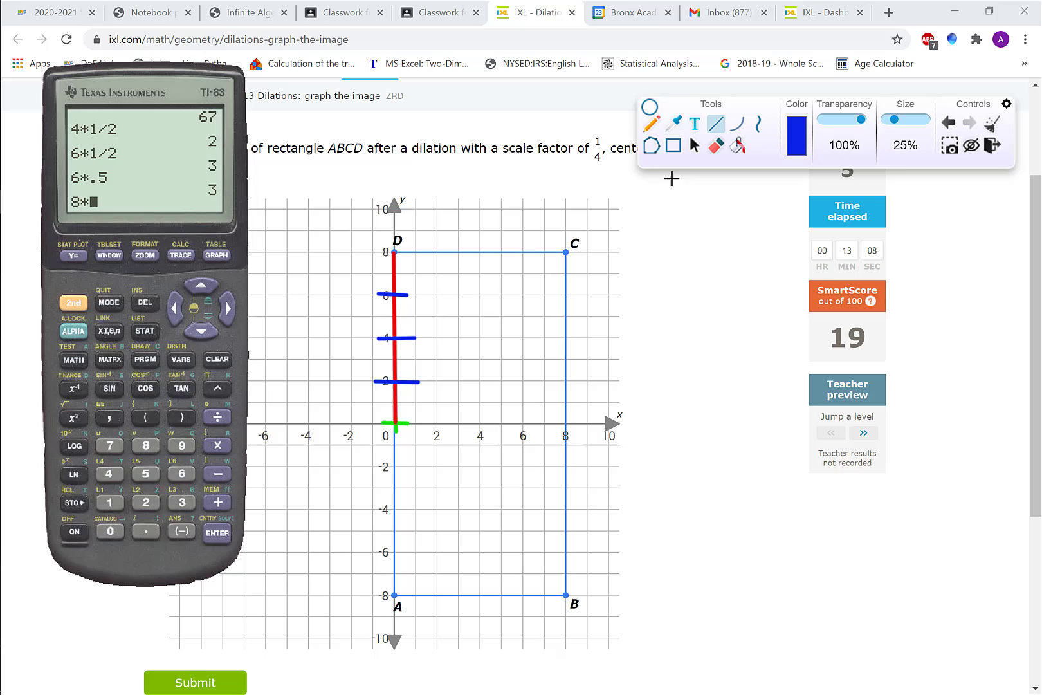
left_click(103, 502)
left_click(218, 421)
left_click(108, 474)
left_click(218, 533)
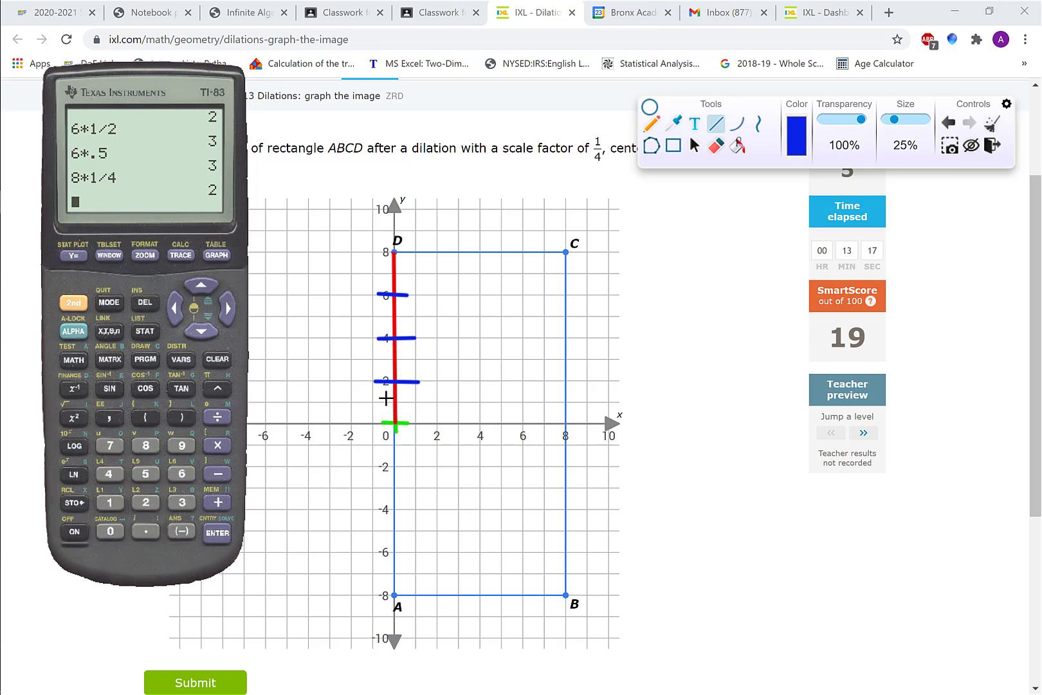
Step: Draw a blue line from the origin to y = 2 and erase the outer ends of the blue tick marks
left_click_drag(395, 423, 394, 384)
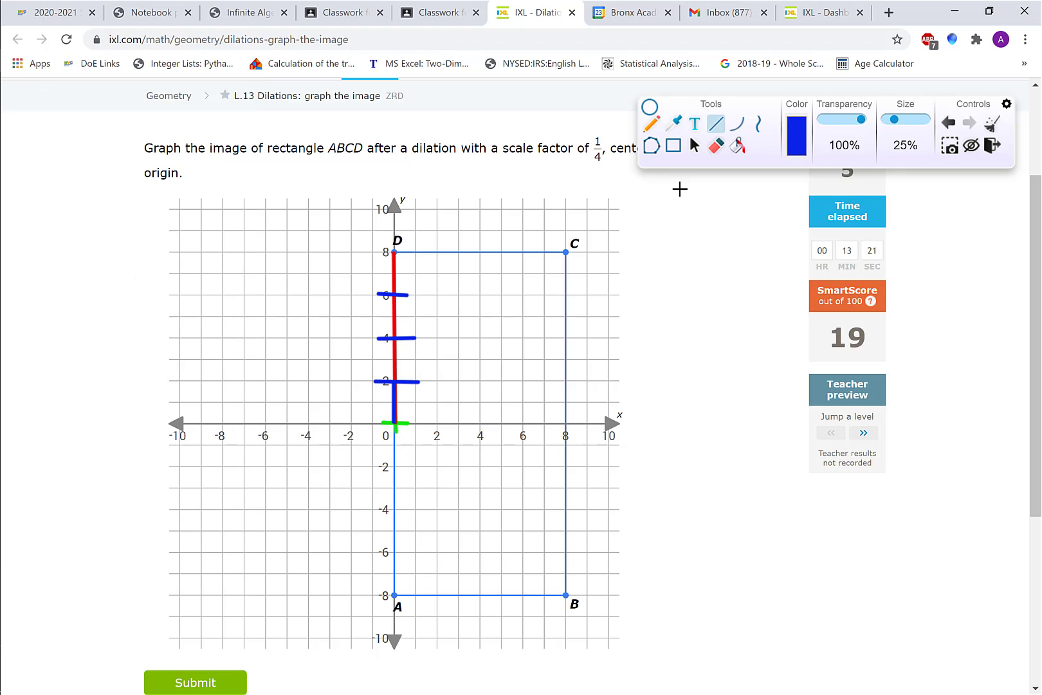
mouse_move(442, 368)
left_mouse_down()
mouse_move(412, 379)
mouse_move(409, 294)
mouse_move(368, 291)
mouse_move(377, 297)
mouse_move(377, 377)
mouse_move(229, 520)
left_mouse_up()
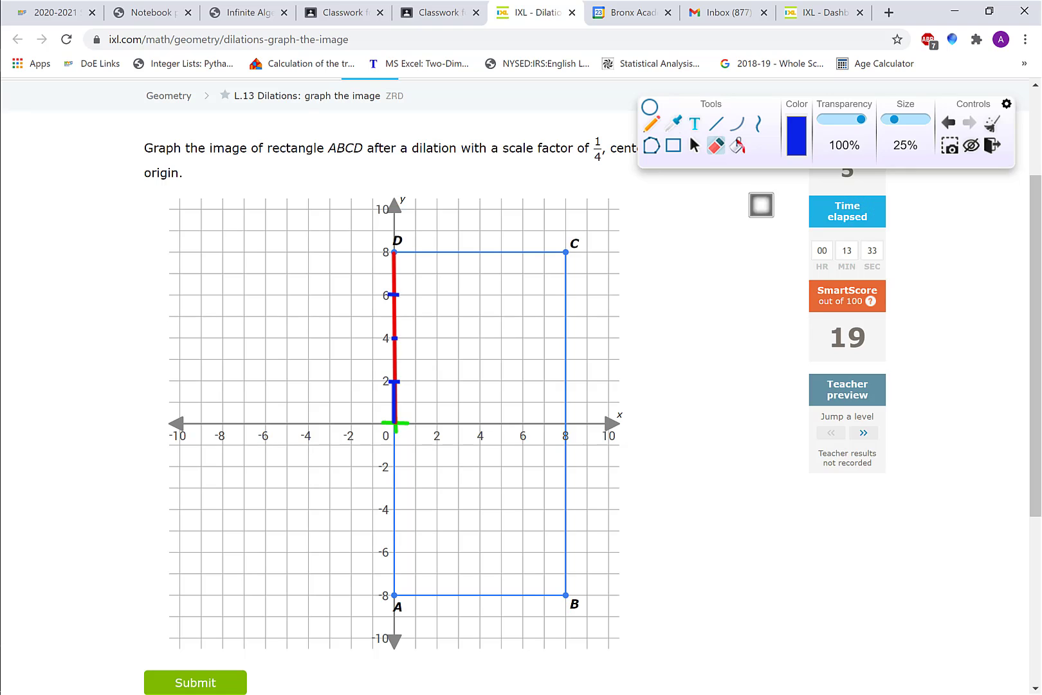
Step: Draw a red line from the origin down to A
left_click(716, 126)
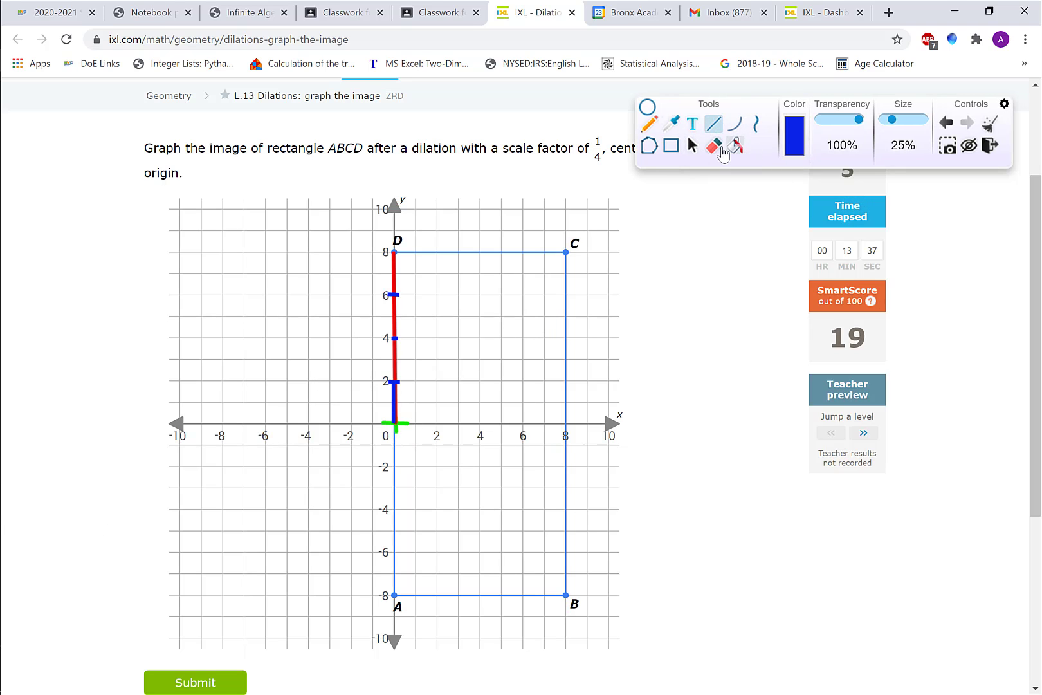
left_click(791, 137)
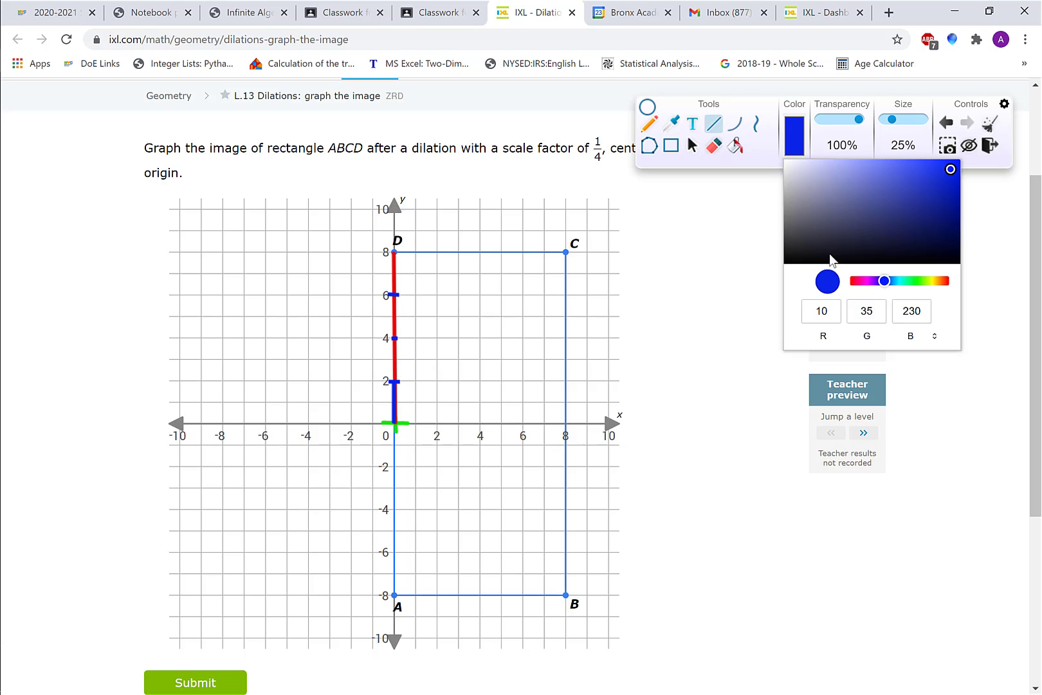
left_click(851, 281)
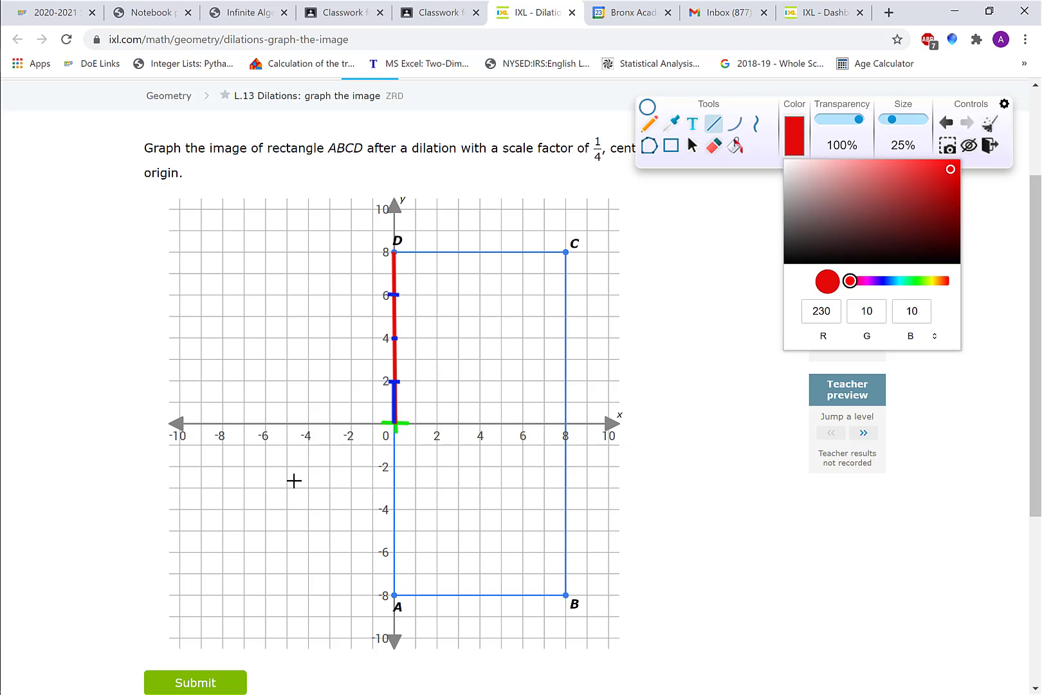
left_click_drag(395, 425, 394, 596)
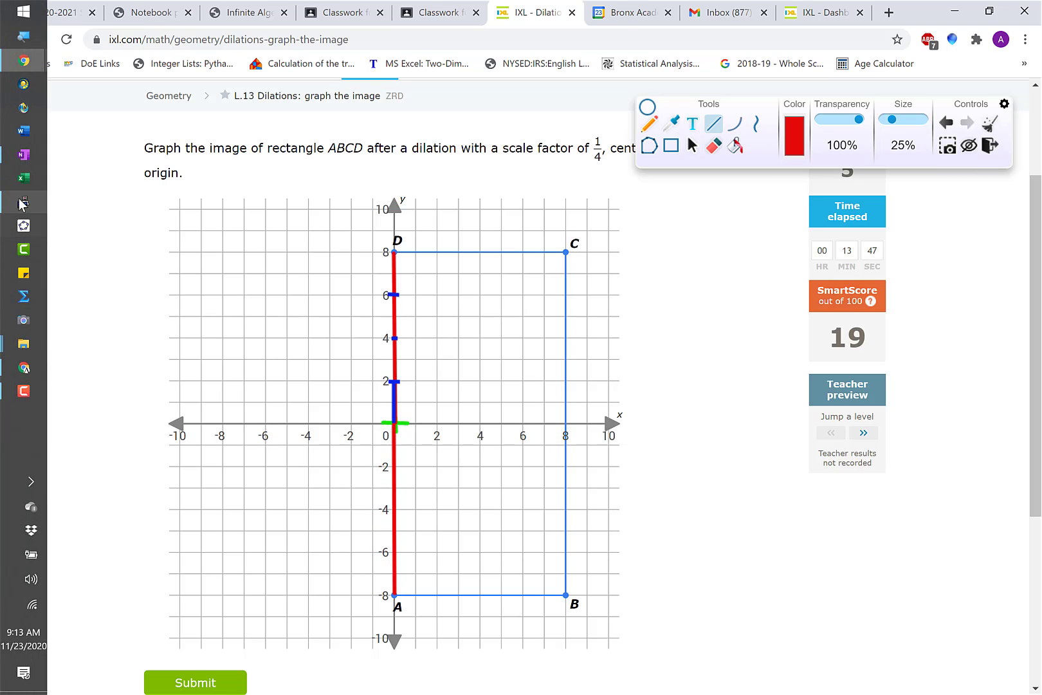
Step: Check the calculator's 8*1/4 calculation and draw a blue line from the origin down to about y = -2
left_click(23, 202)
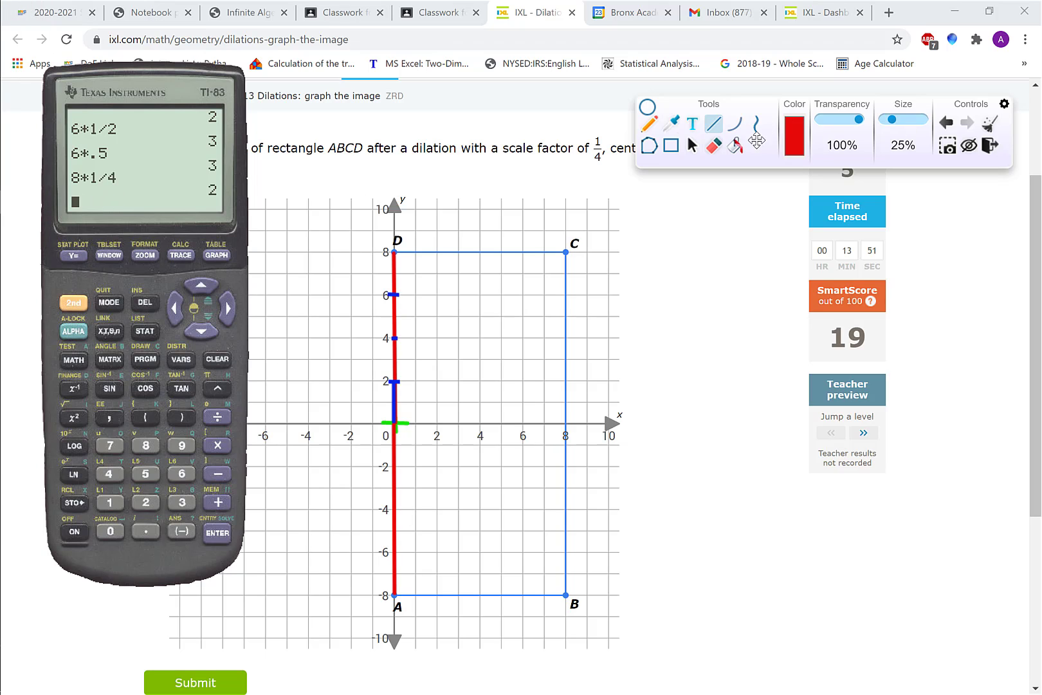
left_click(798, 150)
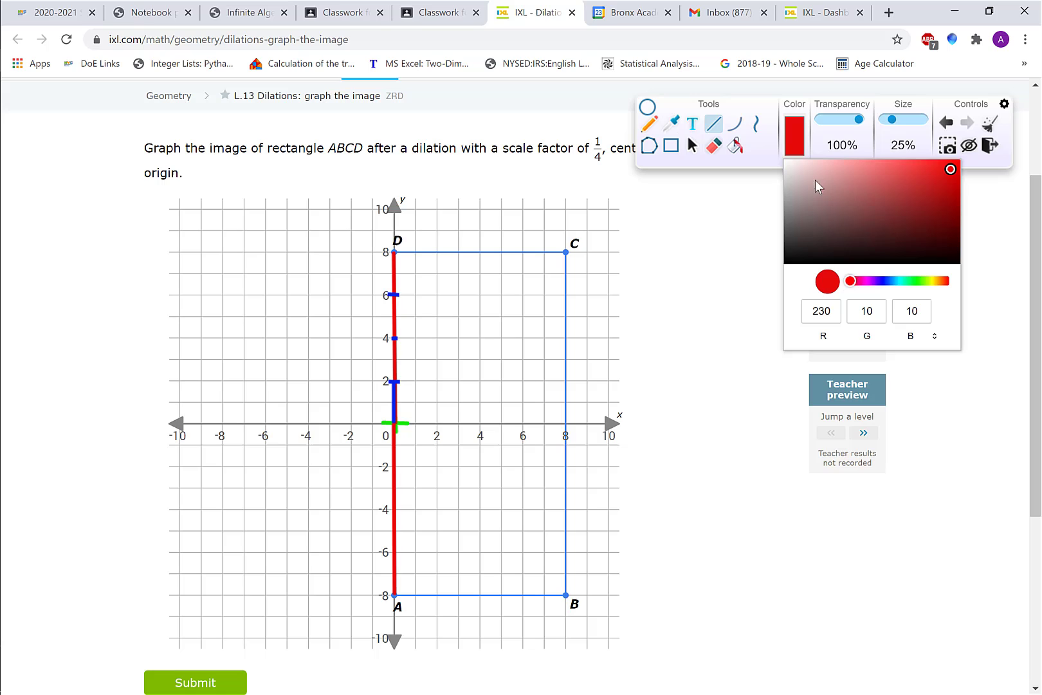
left_click(883, 282)
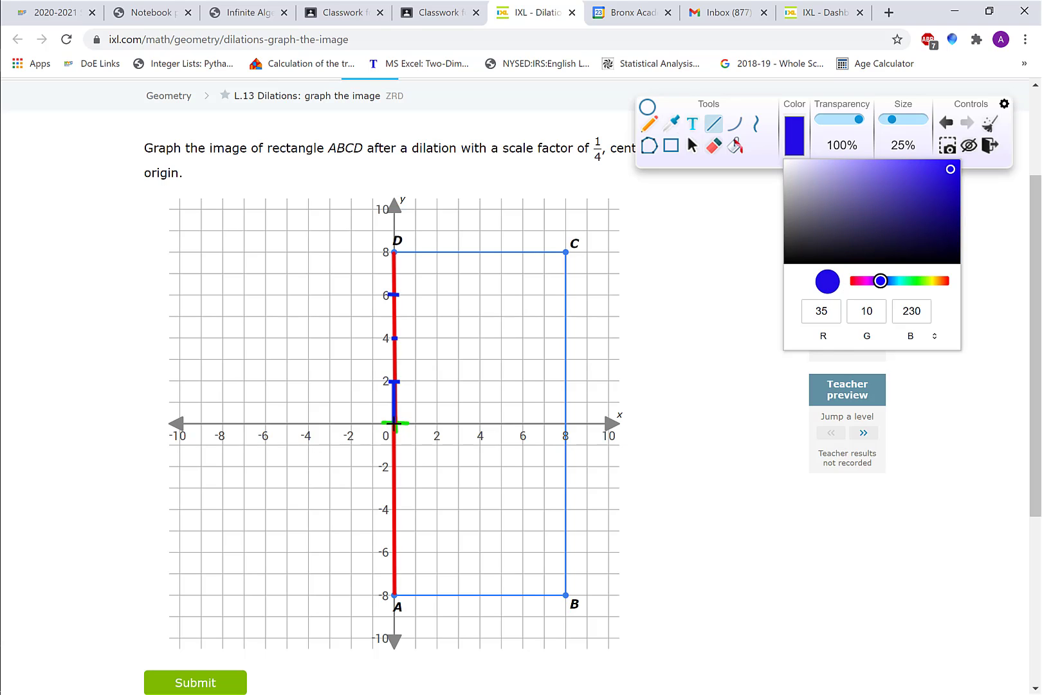
left_click_drag(395, 424, 395, 462)
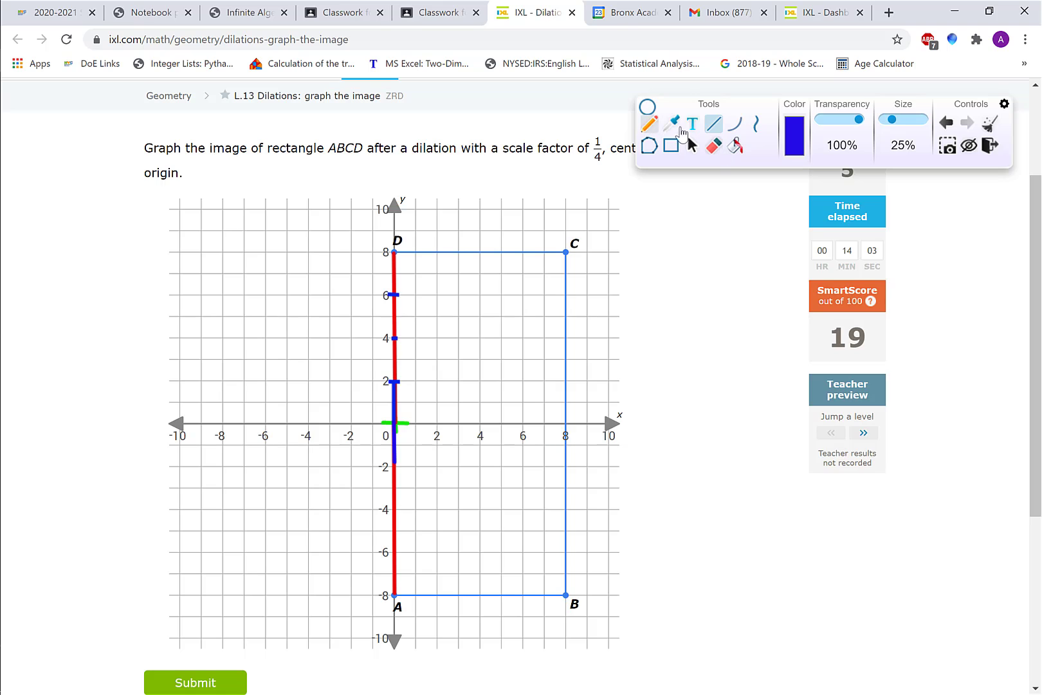
Step: Draw a red diagonal line from the origin to C
left_click(796, 141)
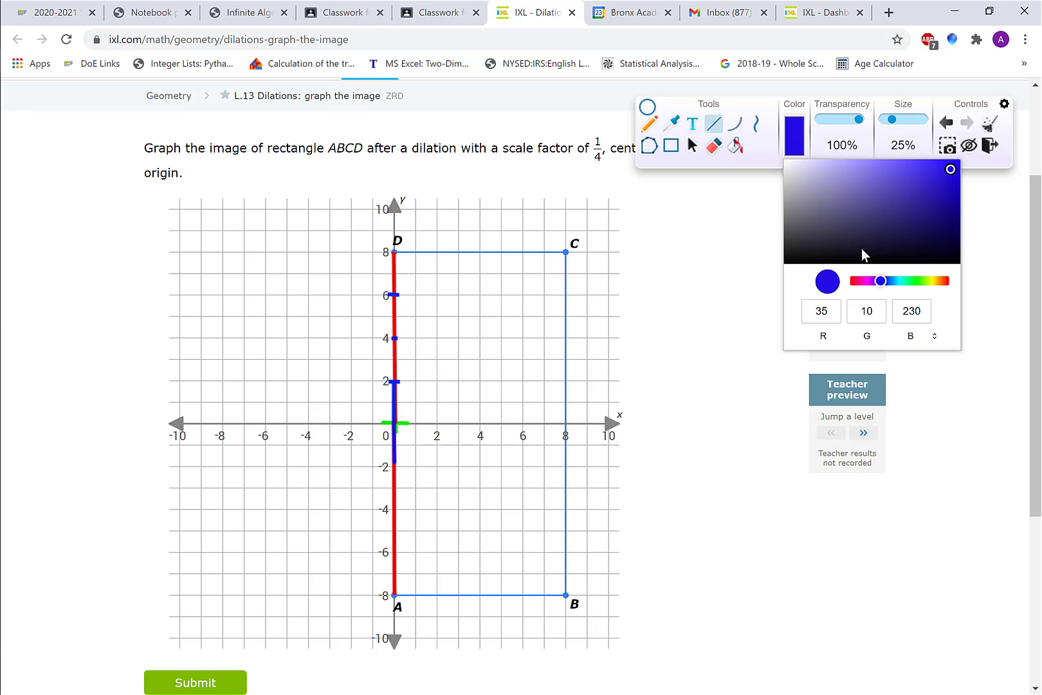
left_click(854, 281)
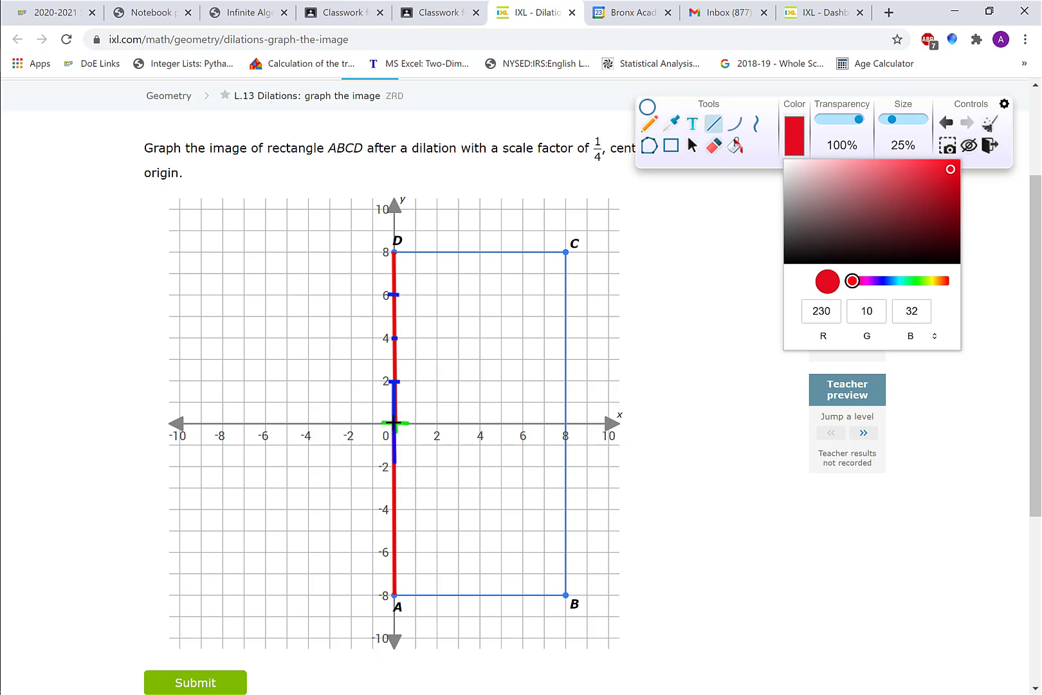
left_click_drag(393, 423, 565, 254)
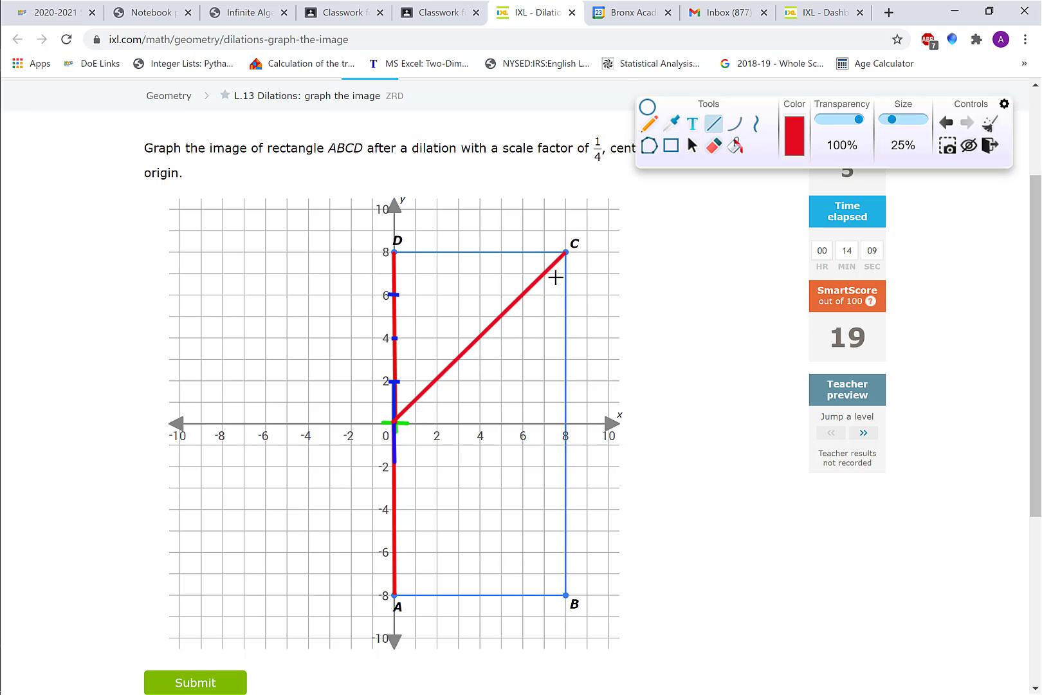
Step: Draw a green line along the x-axis from the origin to x = 8 and a magenta line from there up to C
left_click(807, 139)
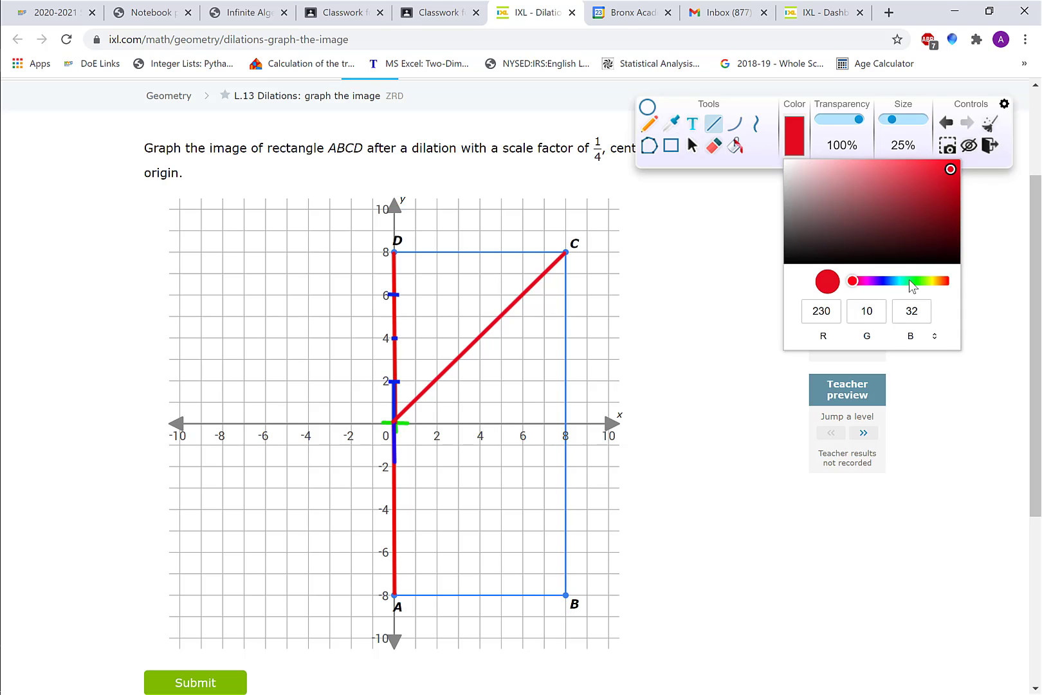
left_click(915, 281)
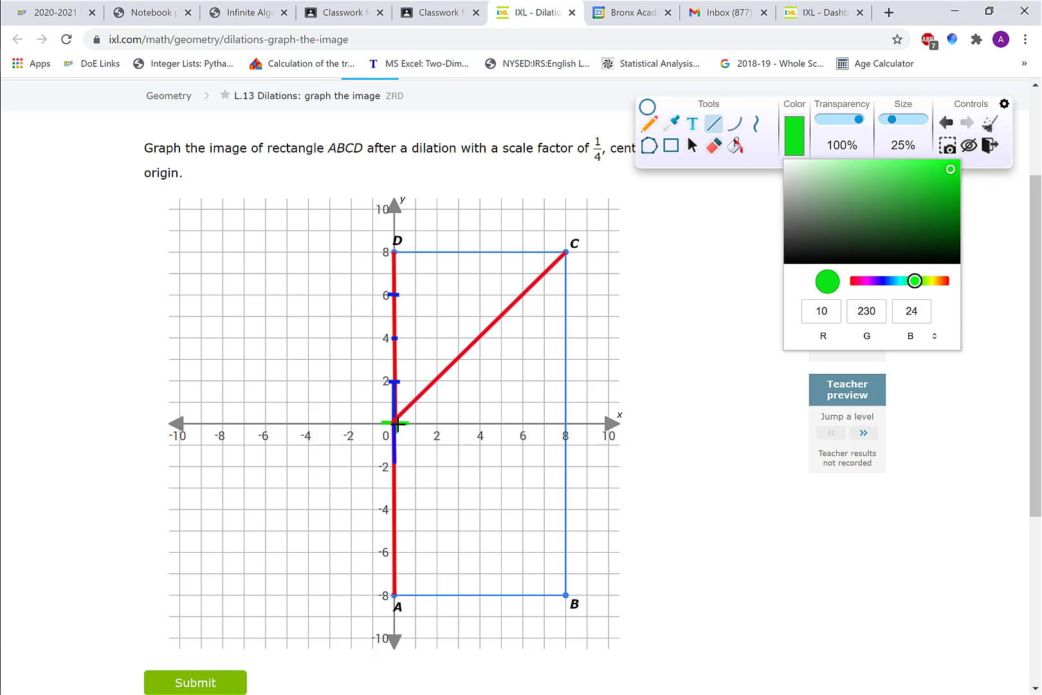
left_click_drag(397, 424, 563, 423)
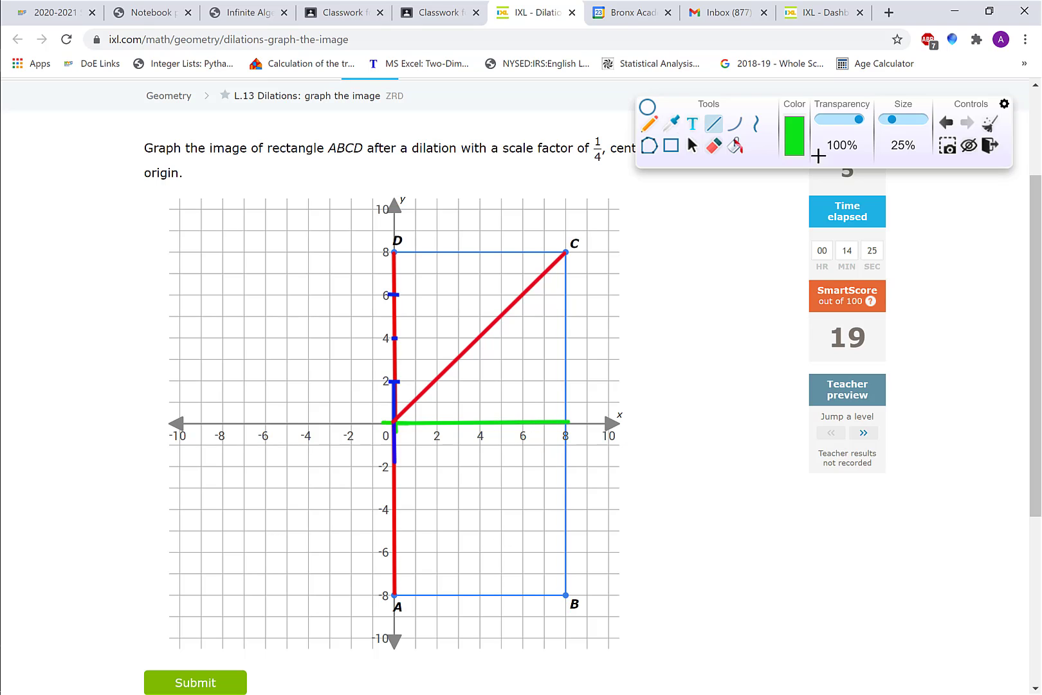
left_click(793, 146)
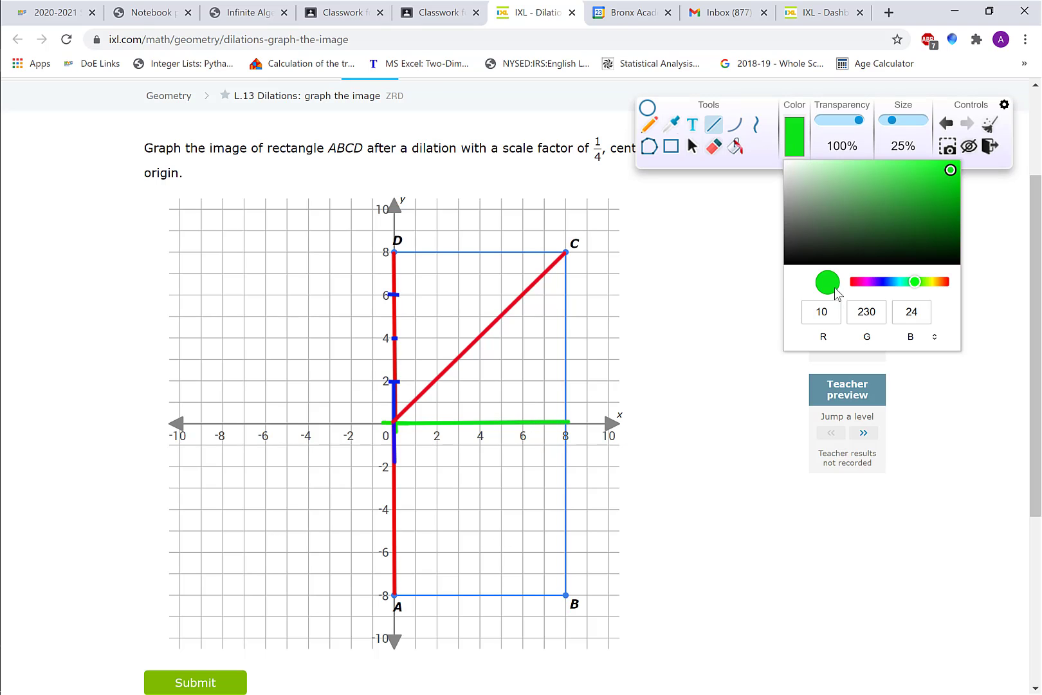
left_click(868, 281)
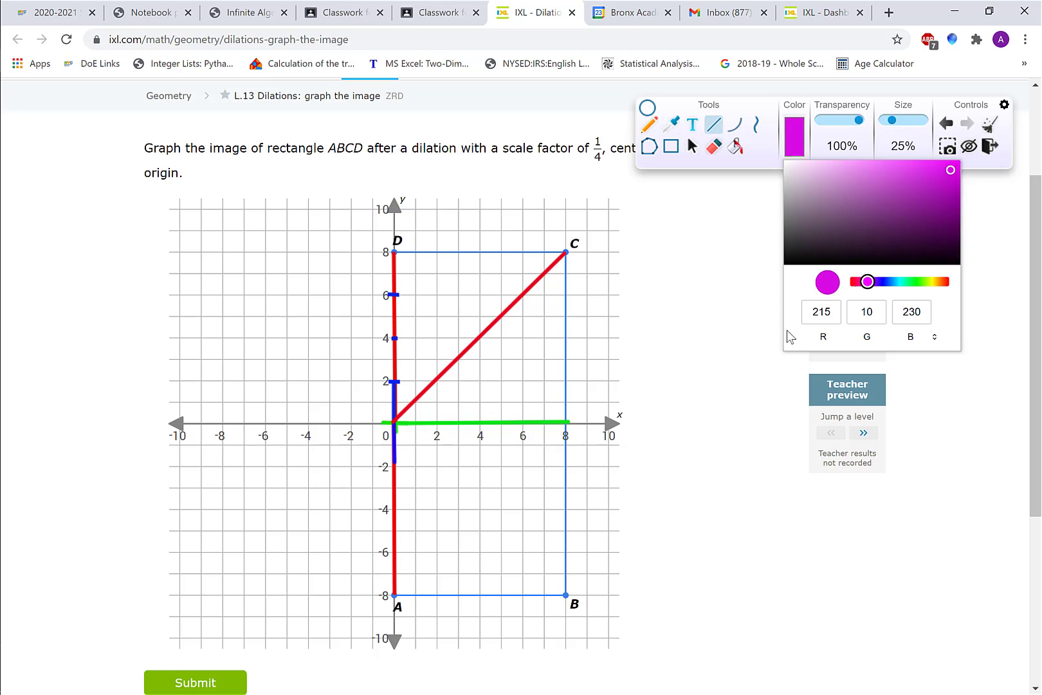
left_click(563, 420)
mouse_move(563, 421)
left_mouse_down()
mouse_move(540, 272)
mouse_move(565, 251)
left_mouse_up()
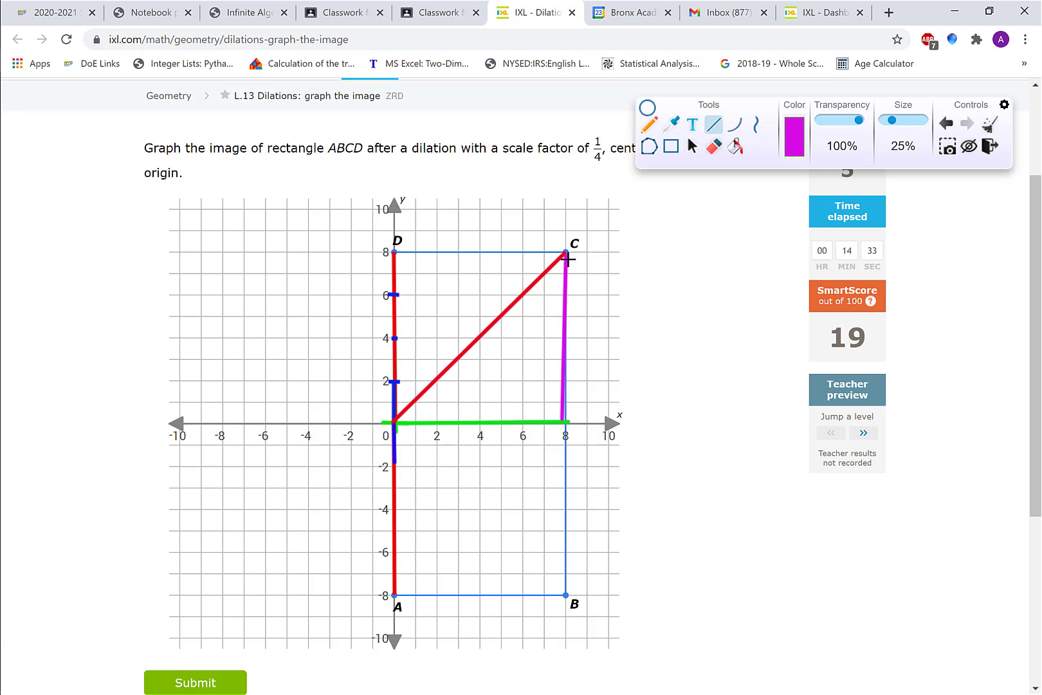
Step: Draw magenta lines from the origin to (2, 0) and up to (2, 2) on the red diagonal
left_click(691, 128)
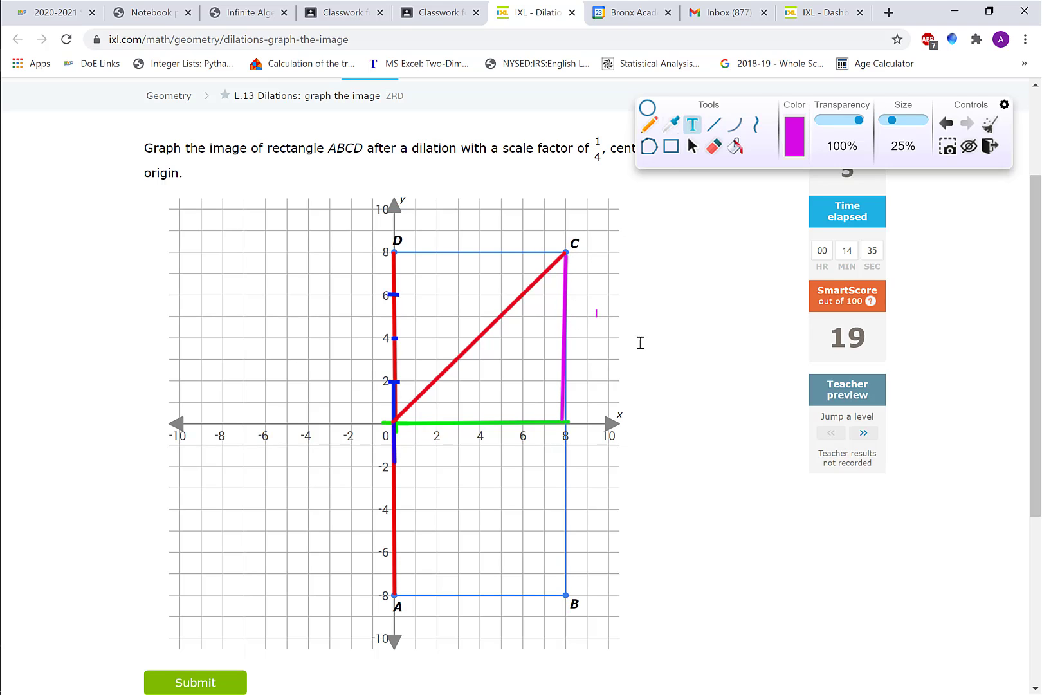
left_click(714, 124)
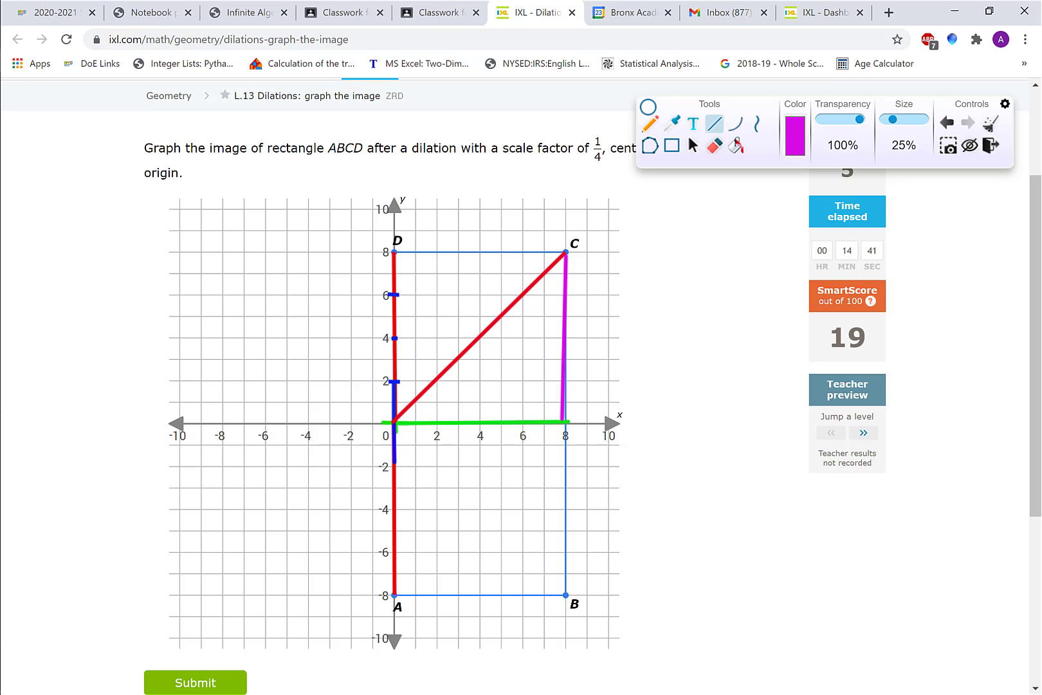
left_click(20, 202)
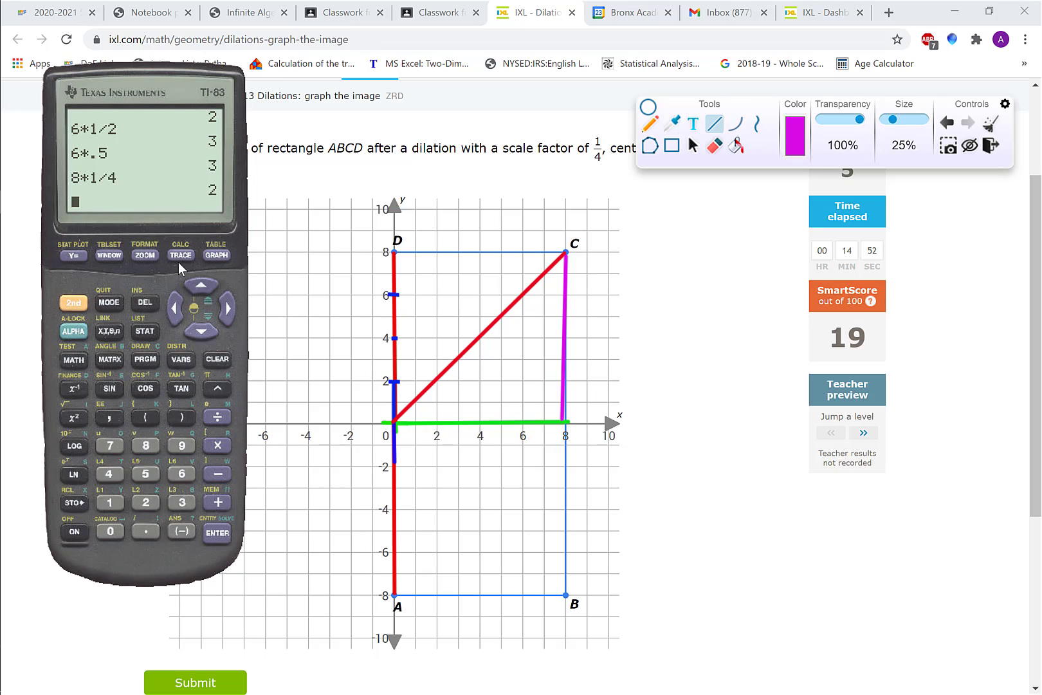
left_click(716, 124)
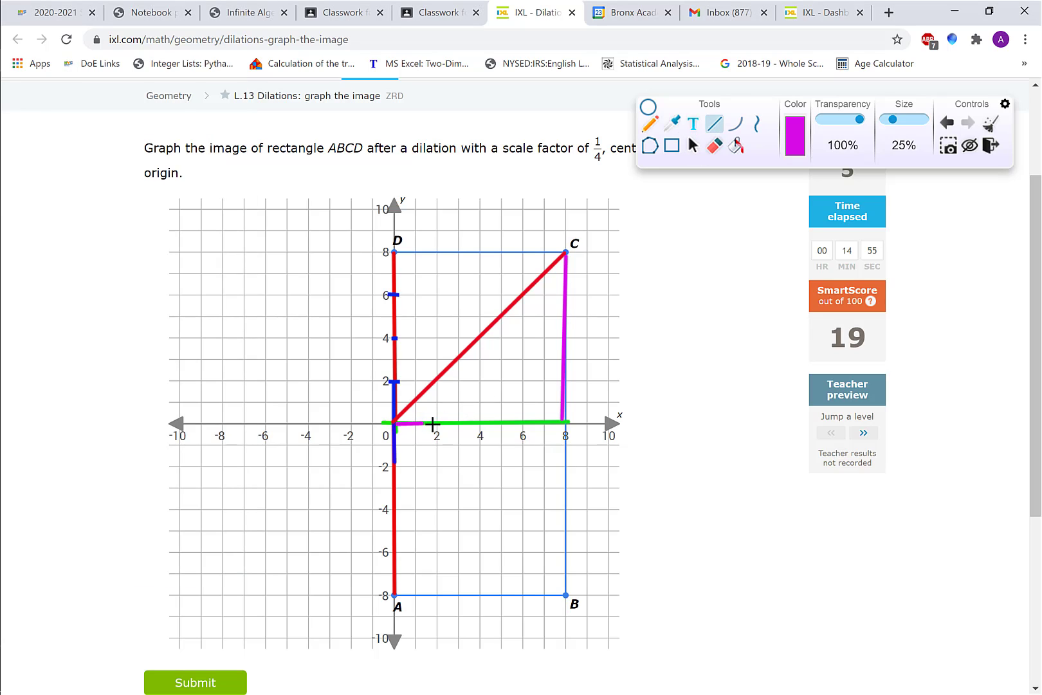
left_click_drag(439, 422, 437, 381)
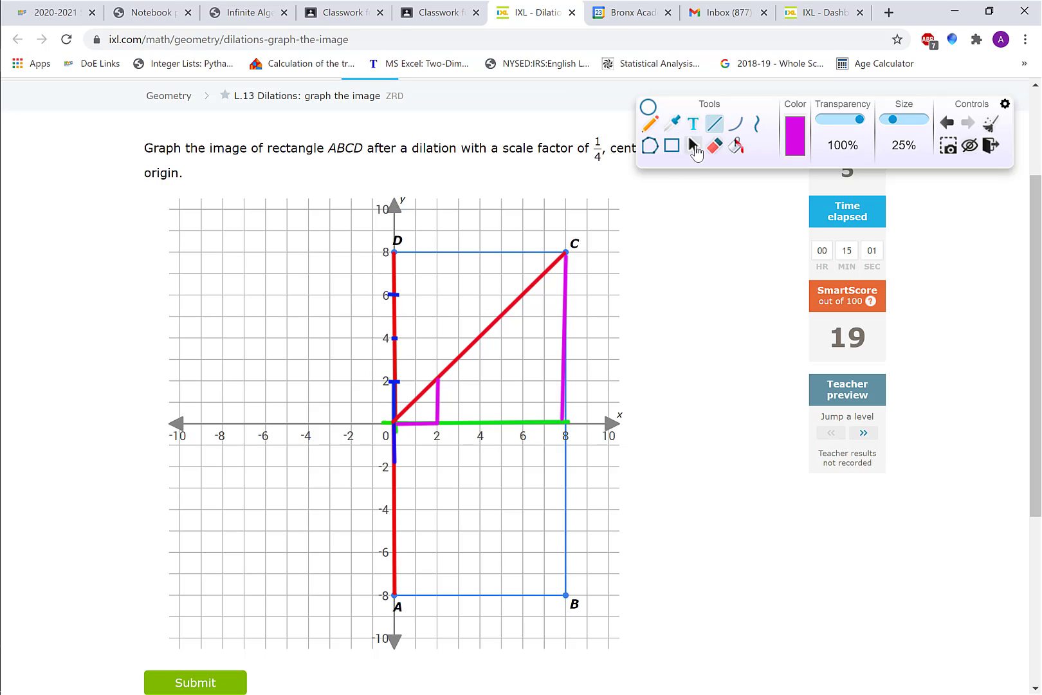
Step: Plot the image rectangle with vertices (0, 2), (2, 2), (2, -2) and (0, -2), and close the annotation tools
left_click(694, 147)
left_click(796, 139)
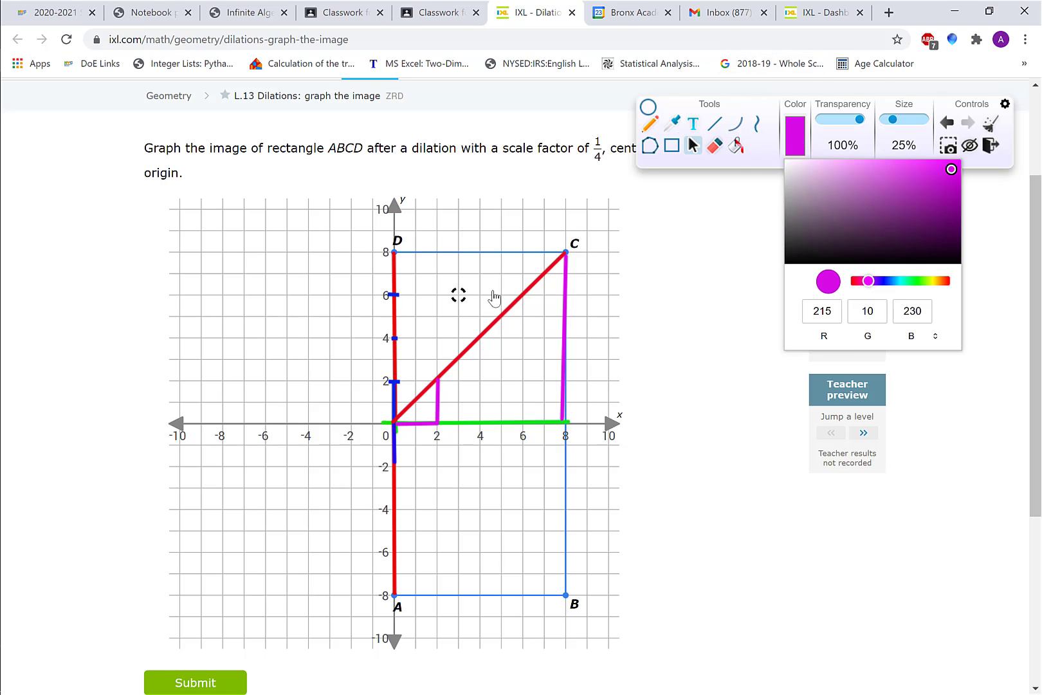
left_click_drag(395, 471, 395, 462)
left_click(393, 449)
left_click(394, 382)
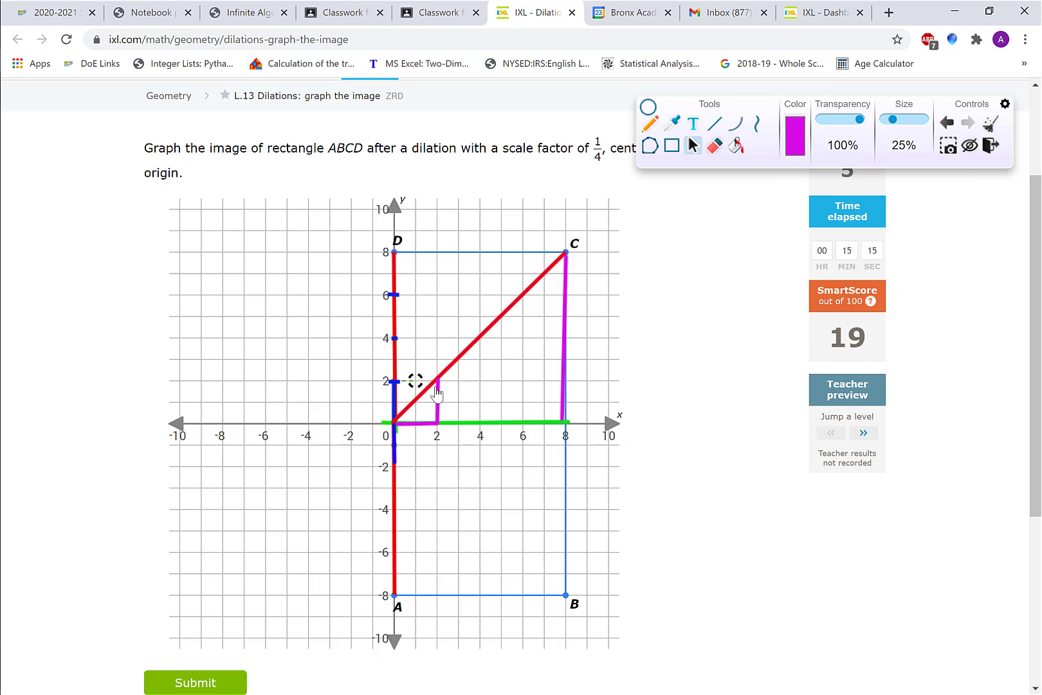
left_click(437, 384)
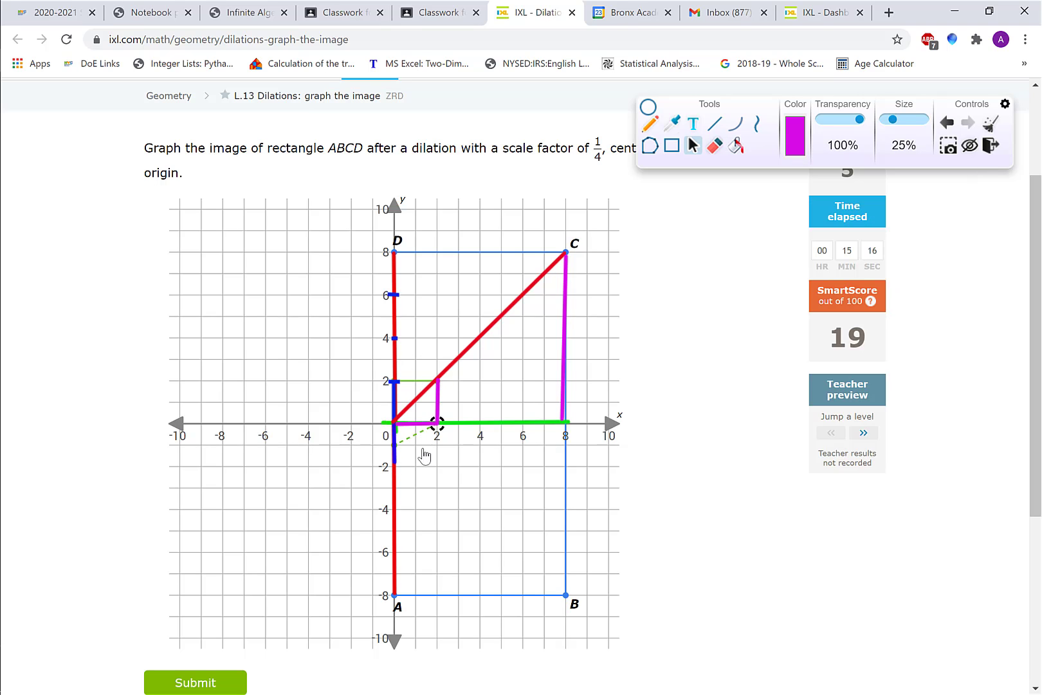
left_click(394, 467)
left_click(437, 467)
left_click(989, 148)
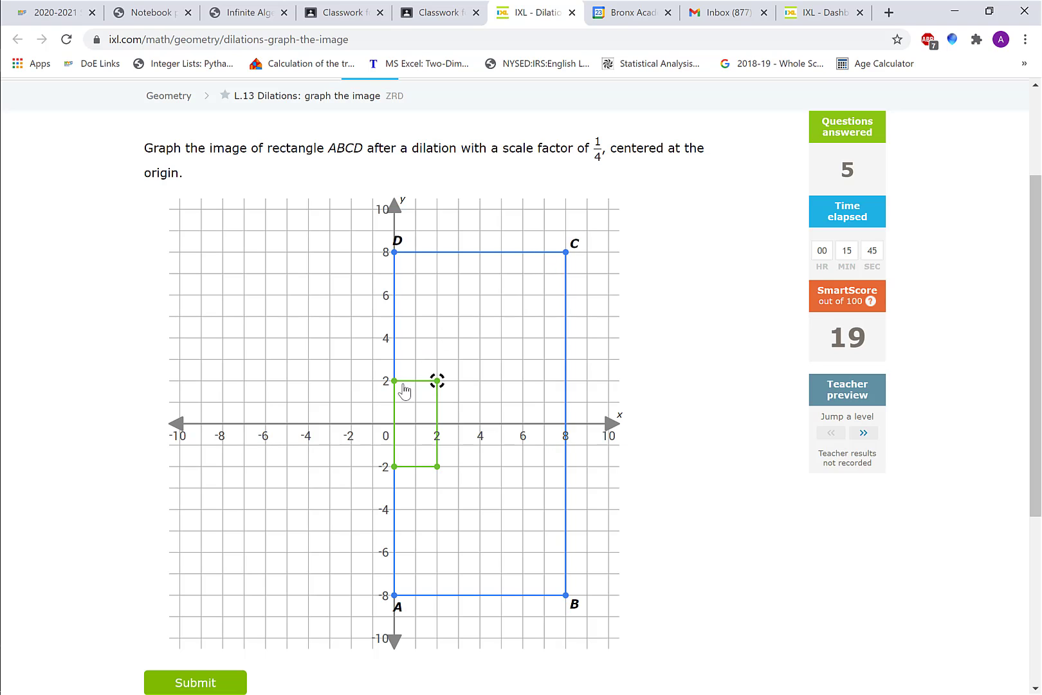
Step: Submit the dilated rectangle as the answer and bring the triangle QRS question's graph into view
left_click(216, 687)
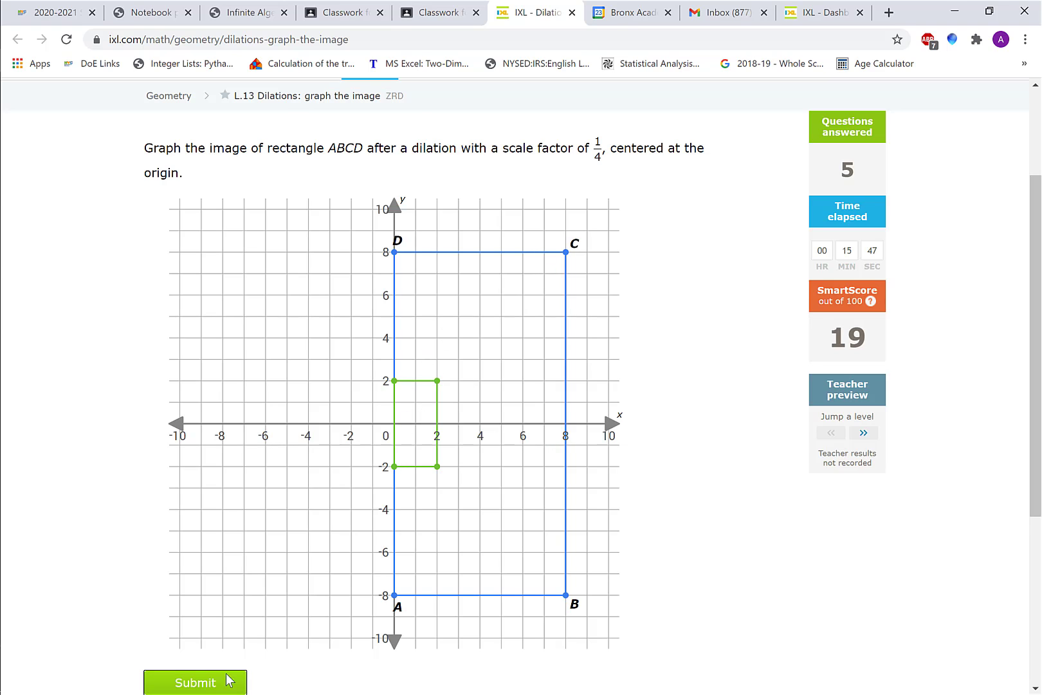
scroll(260, 523, "down", 1)
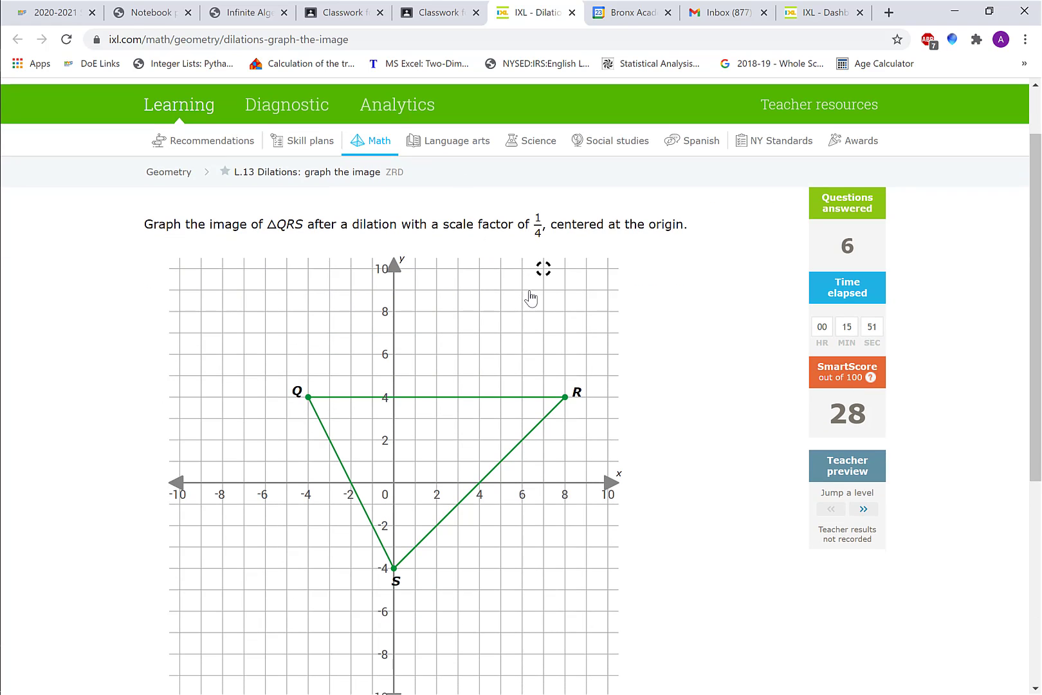
scroll(525, 296, "down", 1)
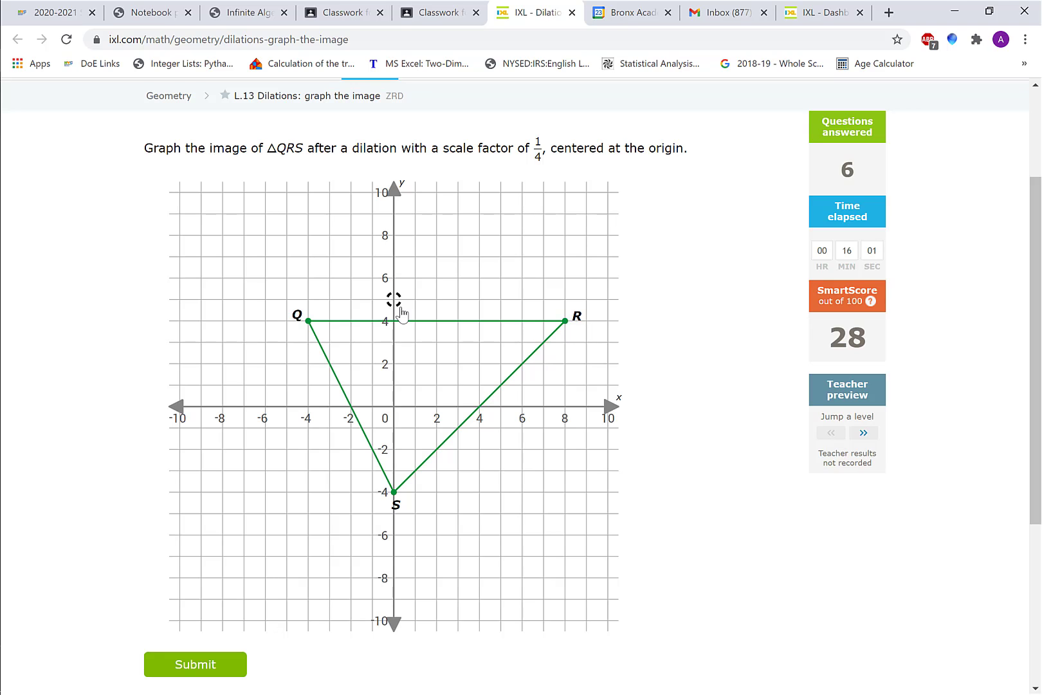
mouse_move(23, 396)
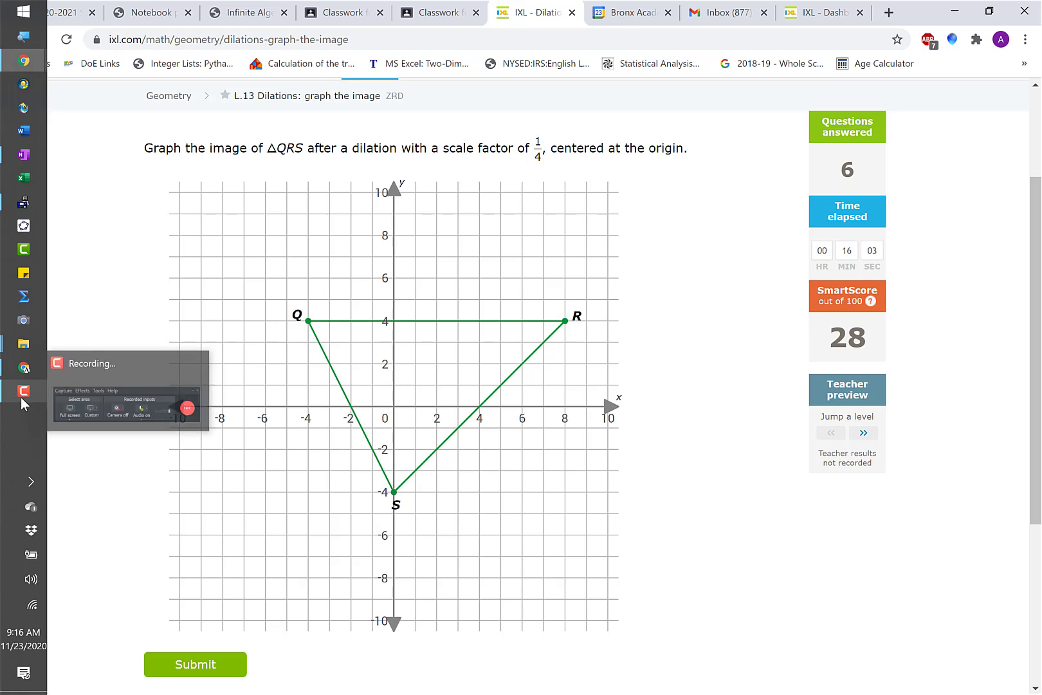